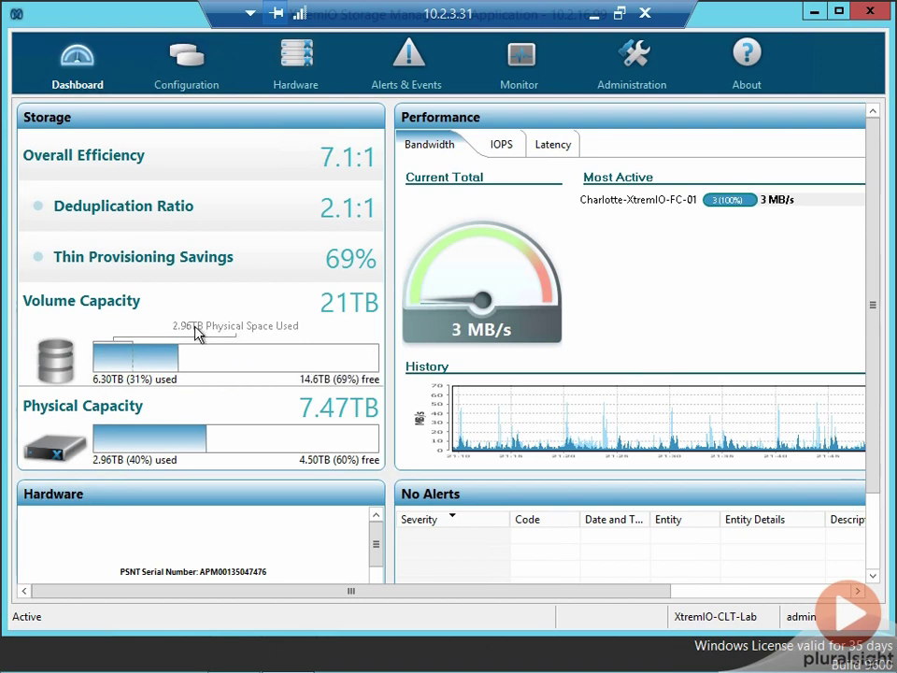
Examine the volume capacity usage, then the IOPS and latency performance on the dashboard
mouse_move(194, 342)
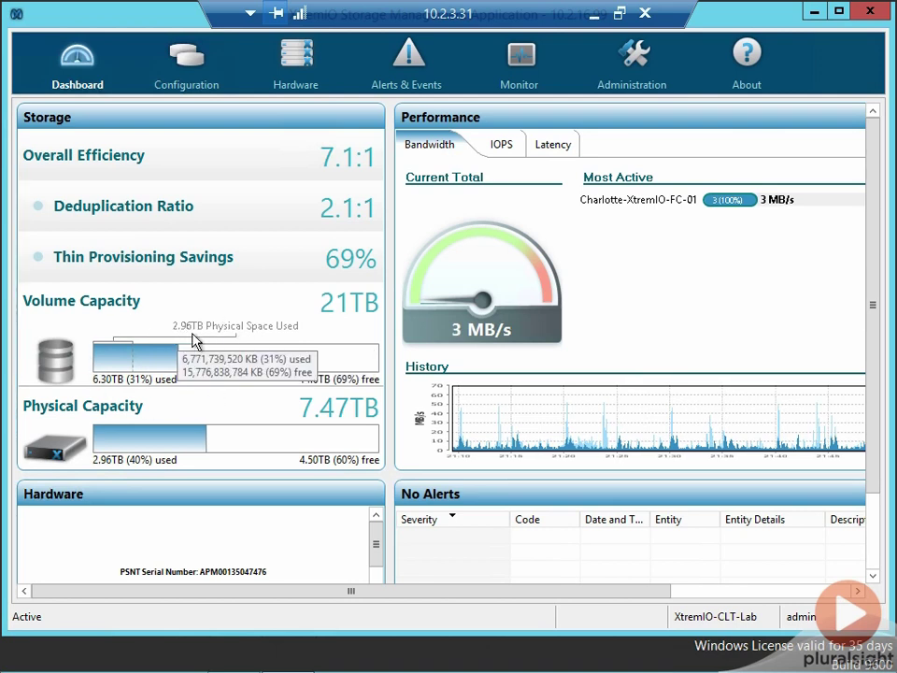
click(491, 150)
click(551, 149)
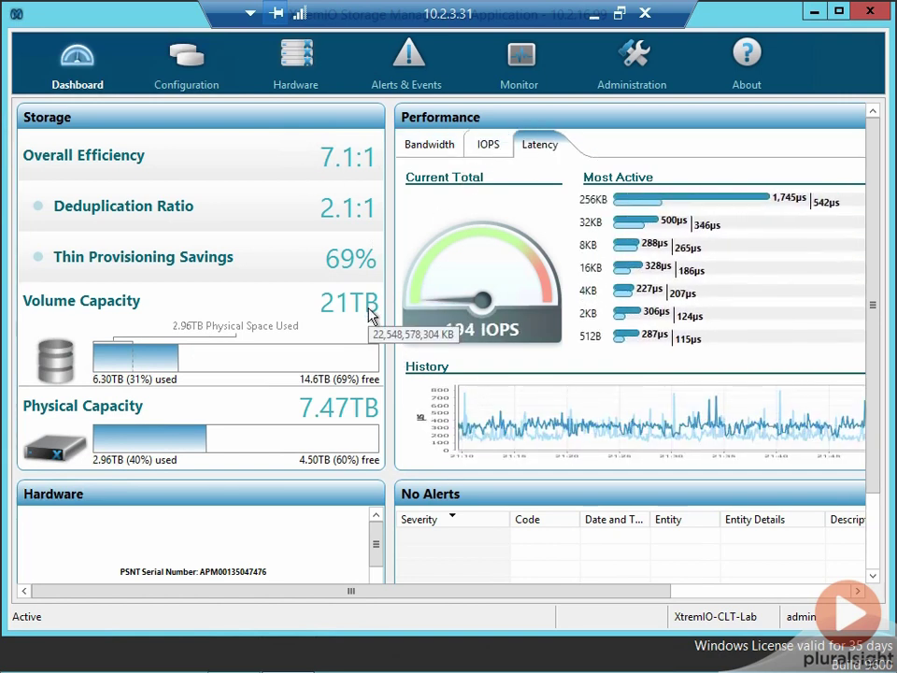
Examine the cluster encryption settings in the administration area, including the current encryption status
click(643, 63)
click(99, 196)
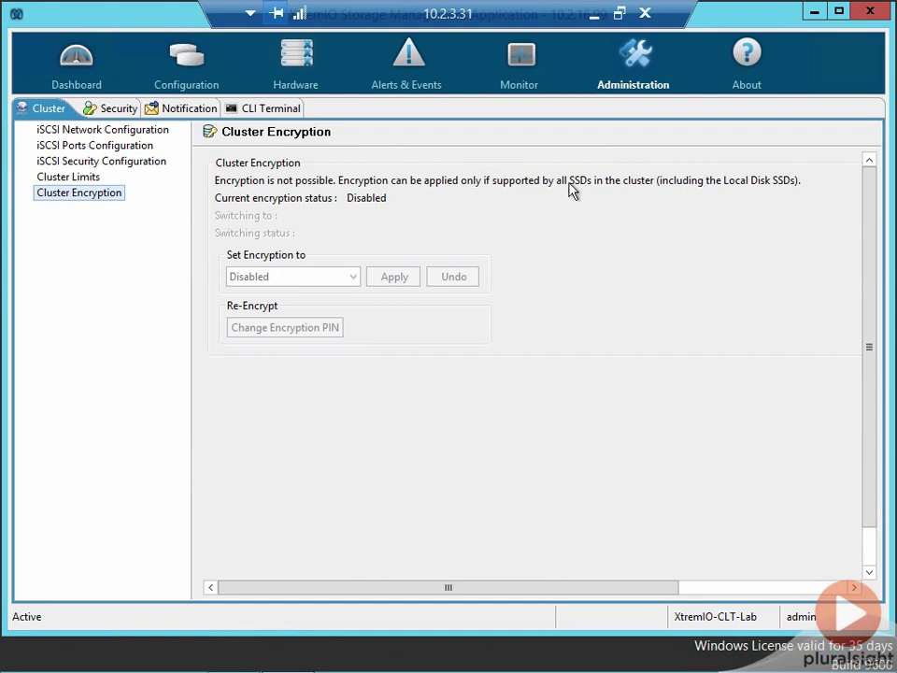
double_click(366, 201)
click(256, 196)
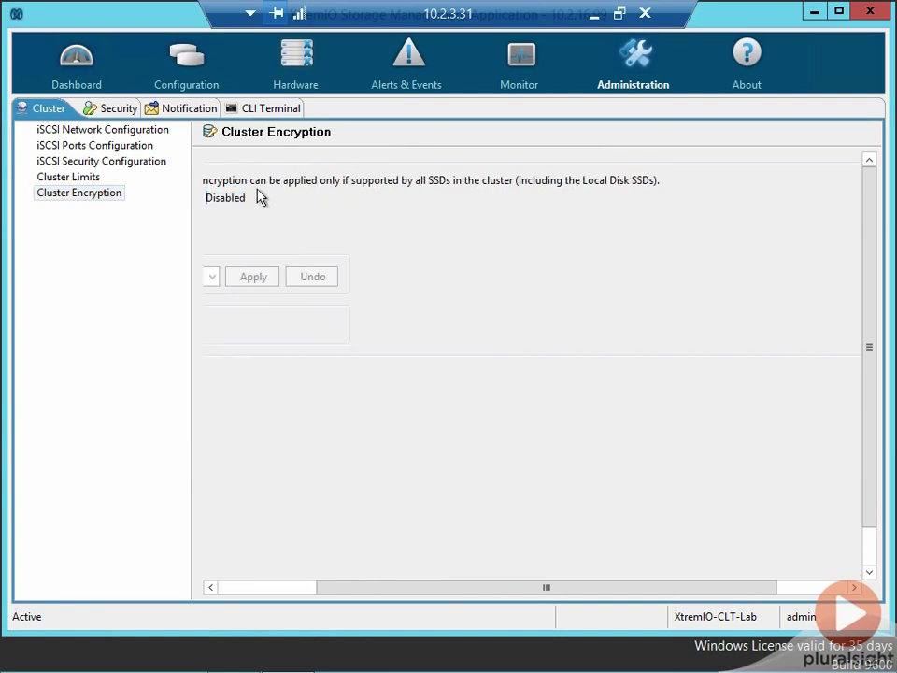
click(286, 592)
click(285, 592)
drag(324, 591, 220, 590)
key(Home)
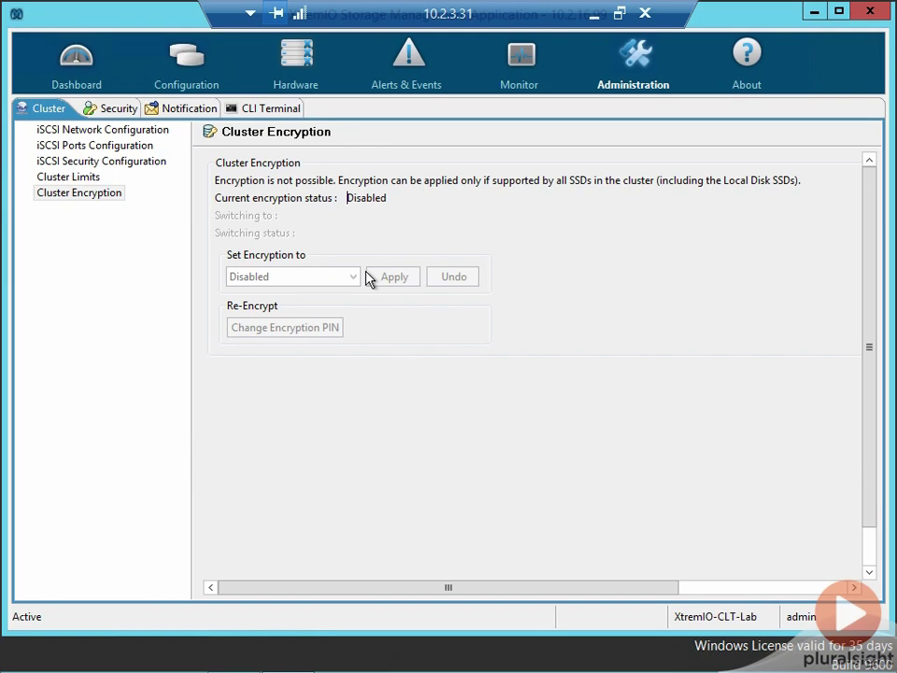
Set the CHAP discovery mode and CHAP authentication mode to Initiator and Target in the iSCSI security configuration
click(136, 166)
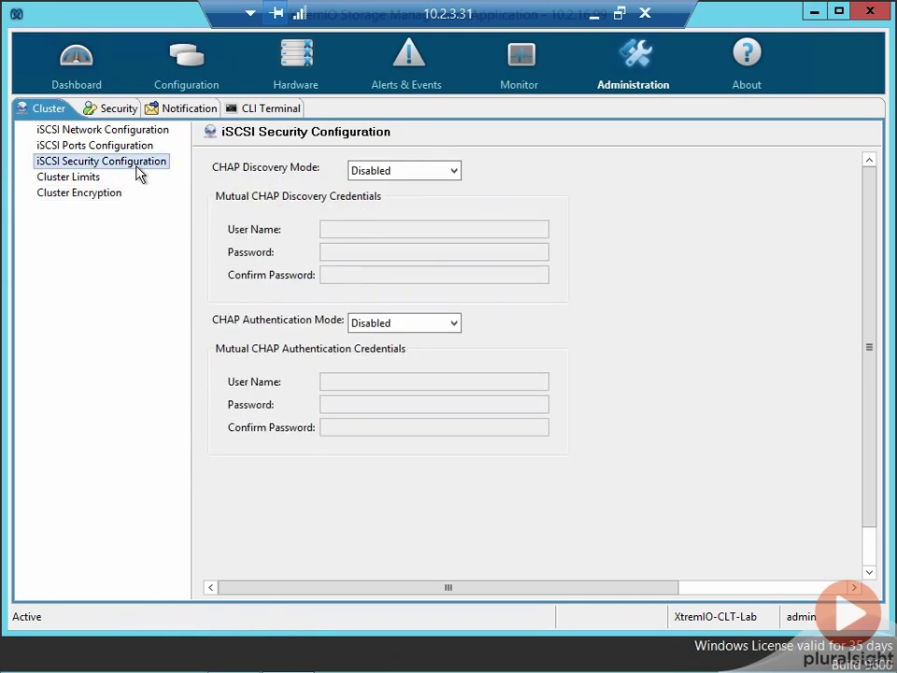
click(389, 178)
click(413, 202)
click(417, 180)
click(410, 214)
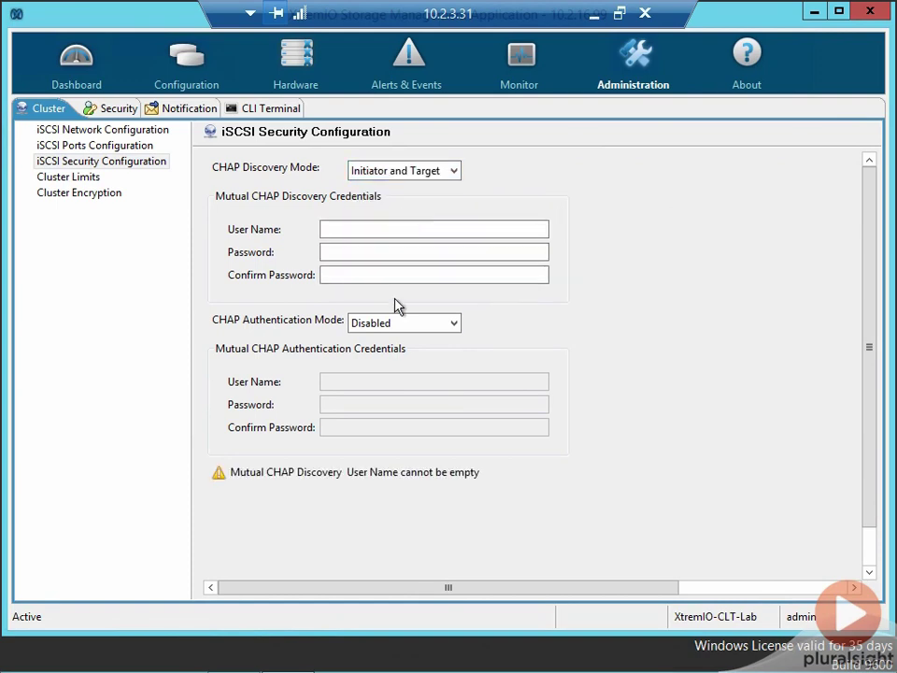
click(411, 327)
click(395, 366)
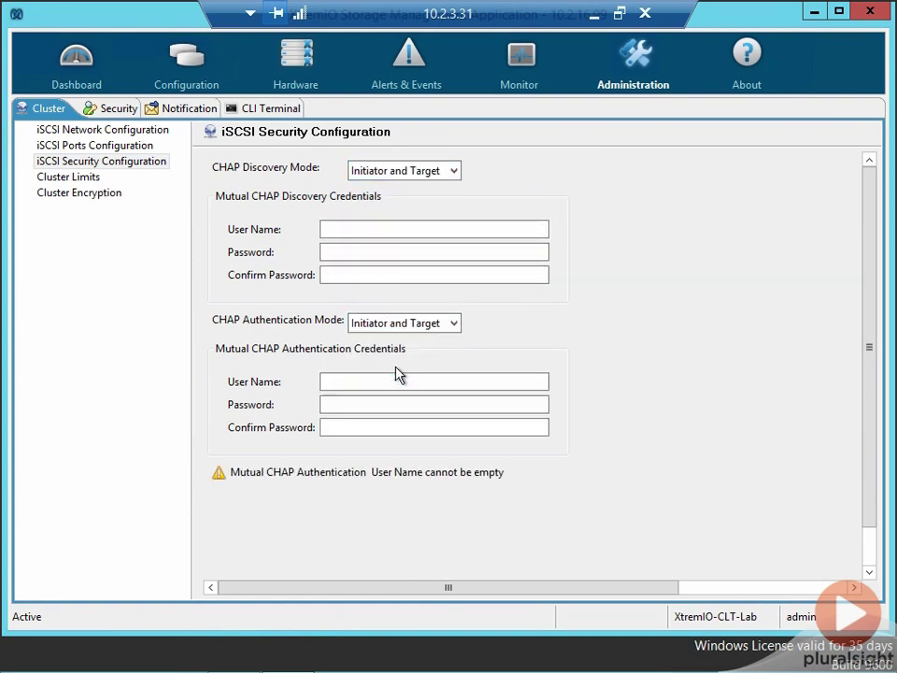
click(356, 380)
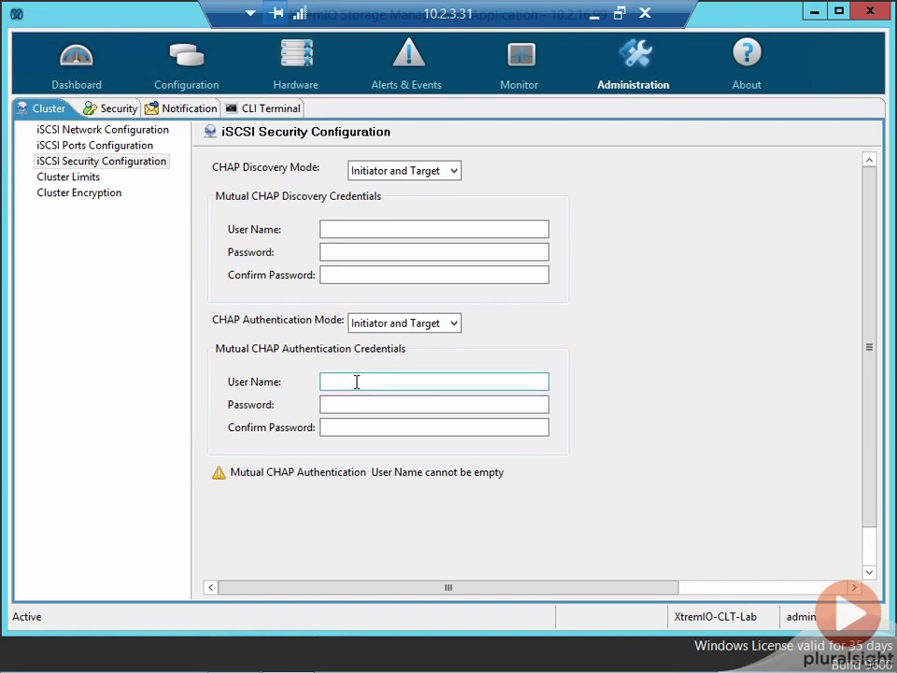
Set both the CHAP discovery mode and the CHAP authentication mode back to Disabled
click(401, 178)
click(396, 186)
click(391, 325)
click(379, 337)
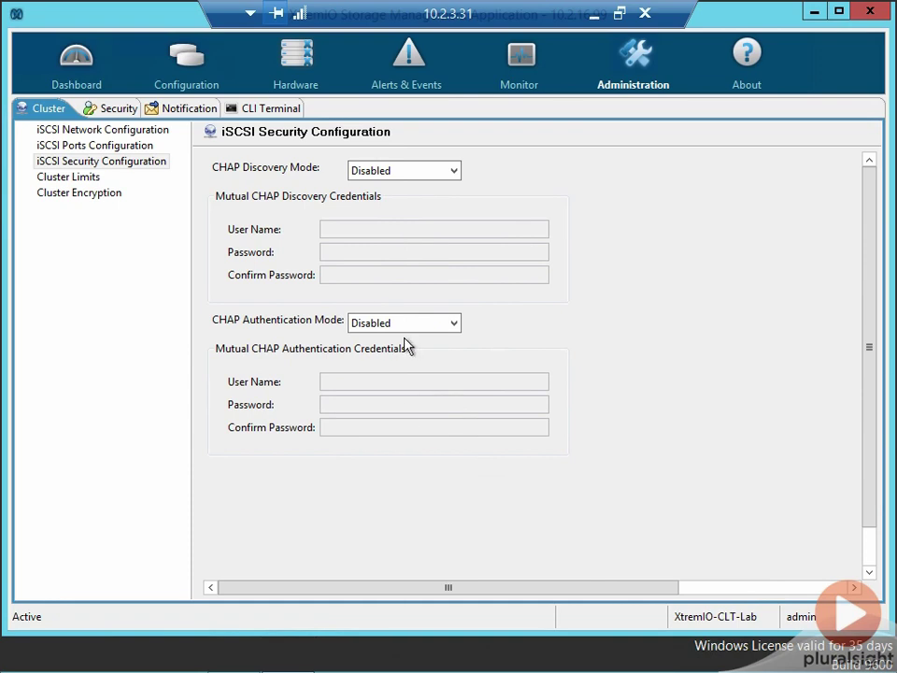
Look over the iSCSI ports configuration, the CLI terminal and the users administration page
click(131, 150)
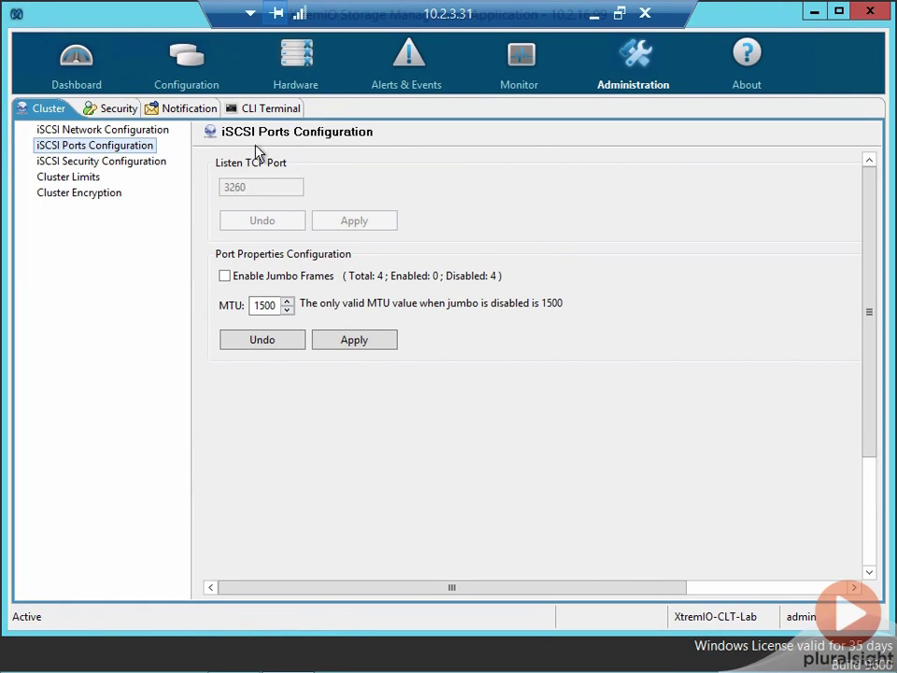
click(270, 109)
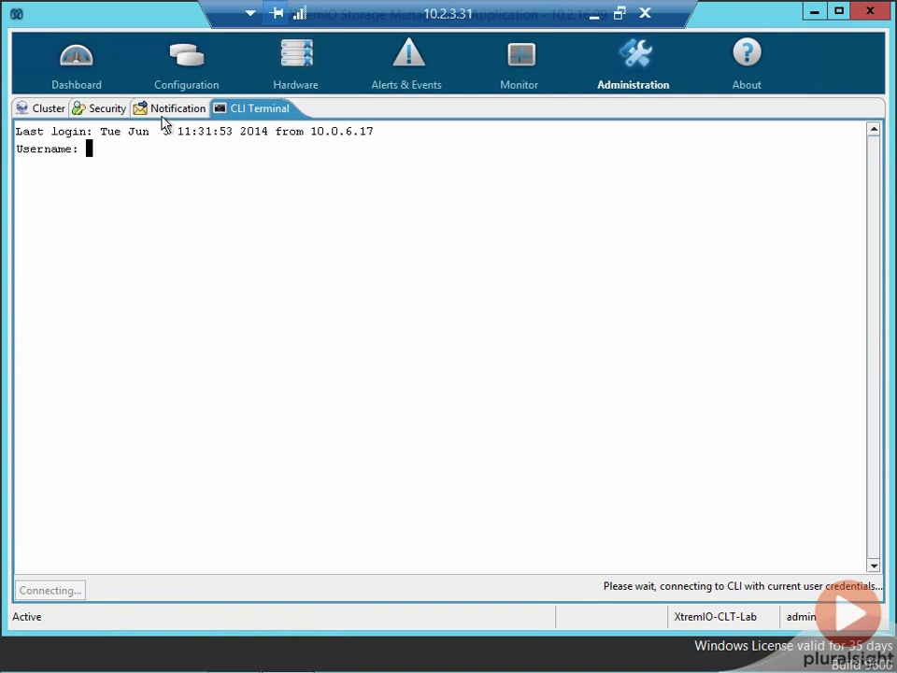
click(60, 111)
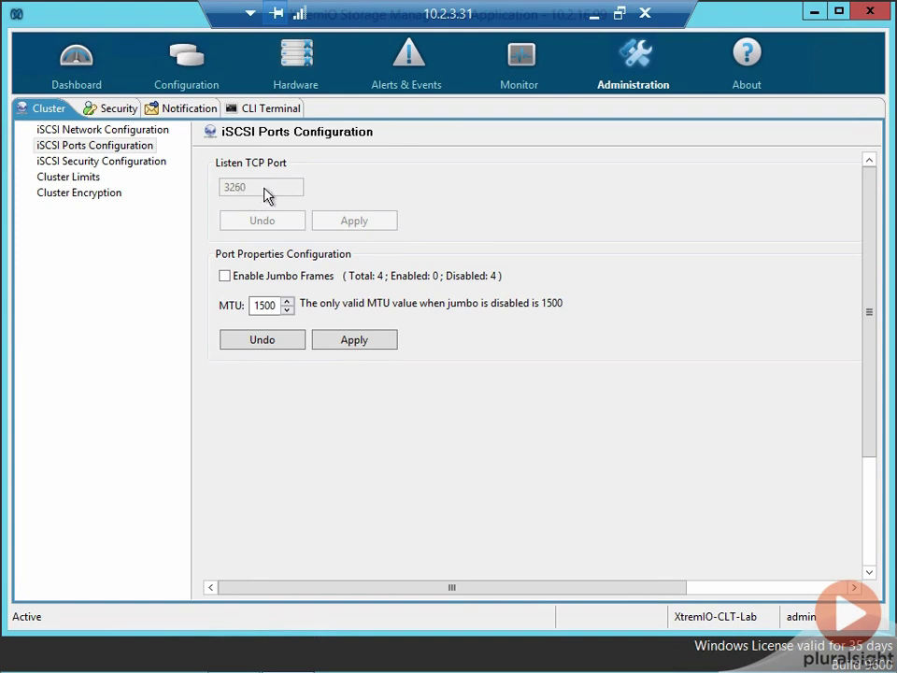
click(269, 111)
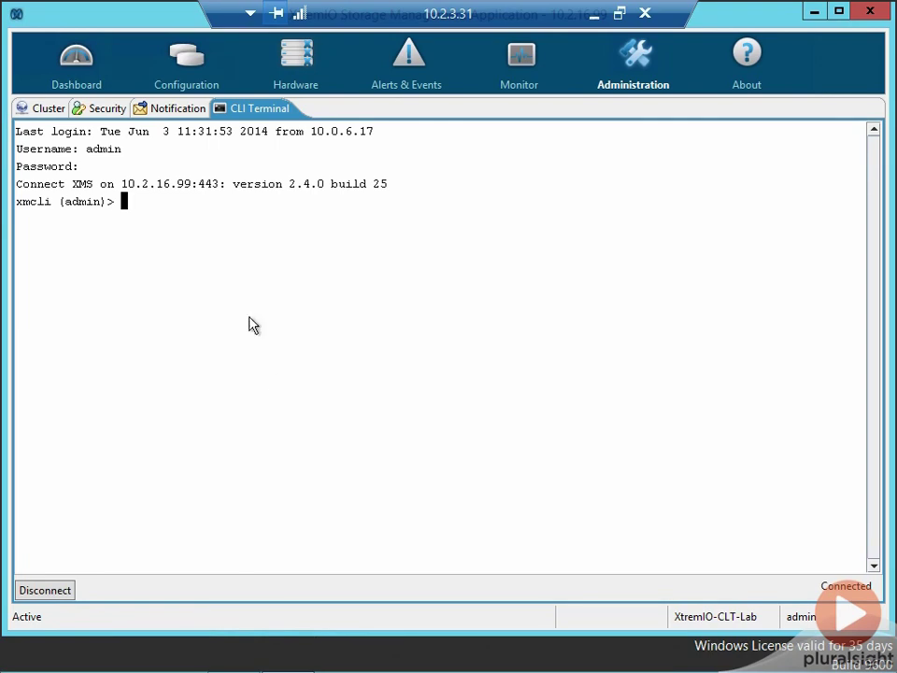
click(94, 109)
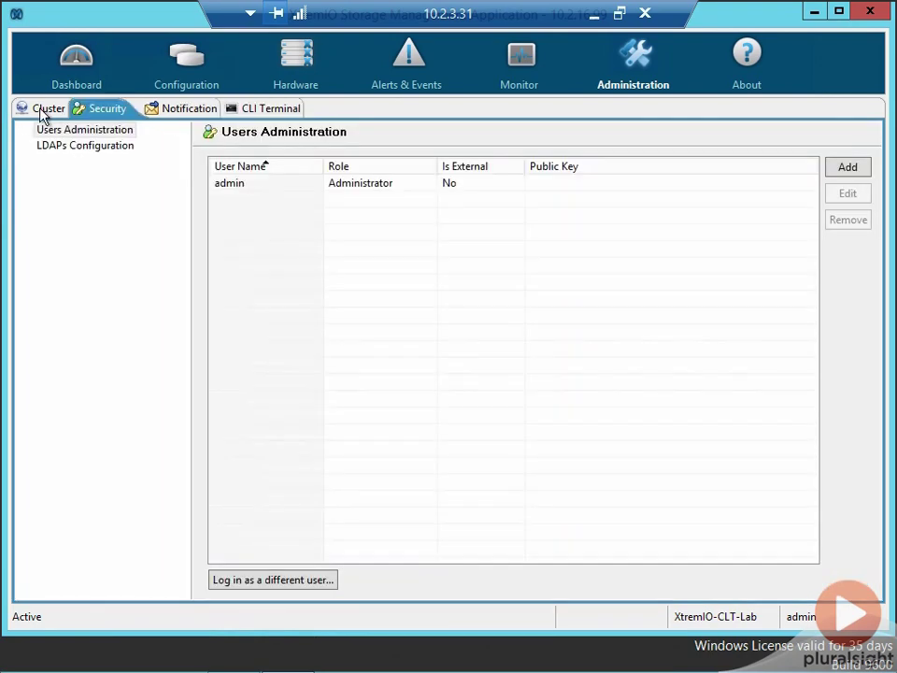
Try enabling jumbo frames in the iSCSI ports configuration and disable them again without applying
click(43, 110)
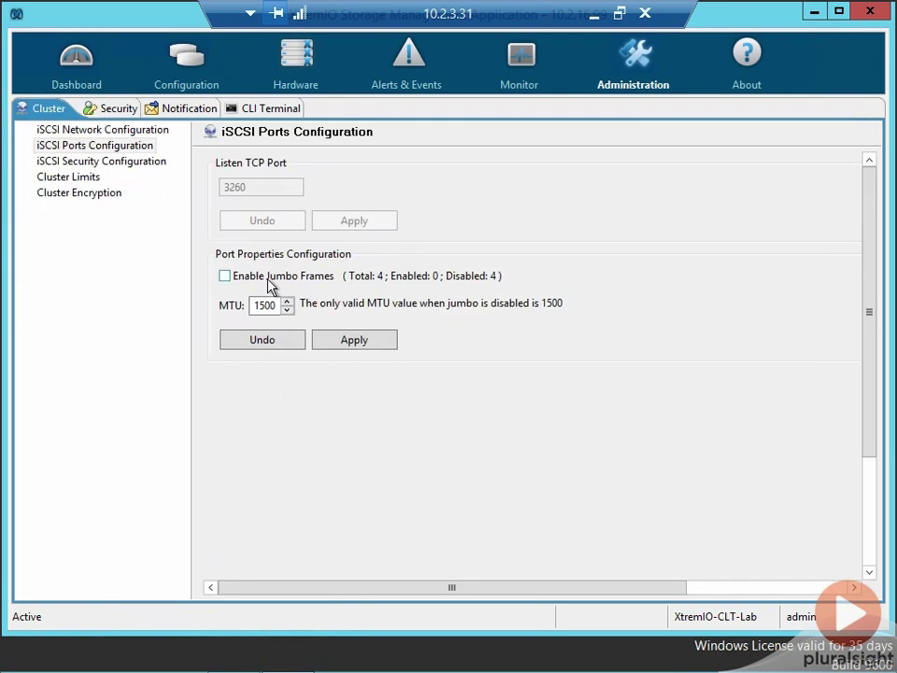
click(270, 280)
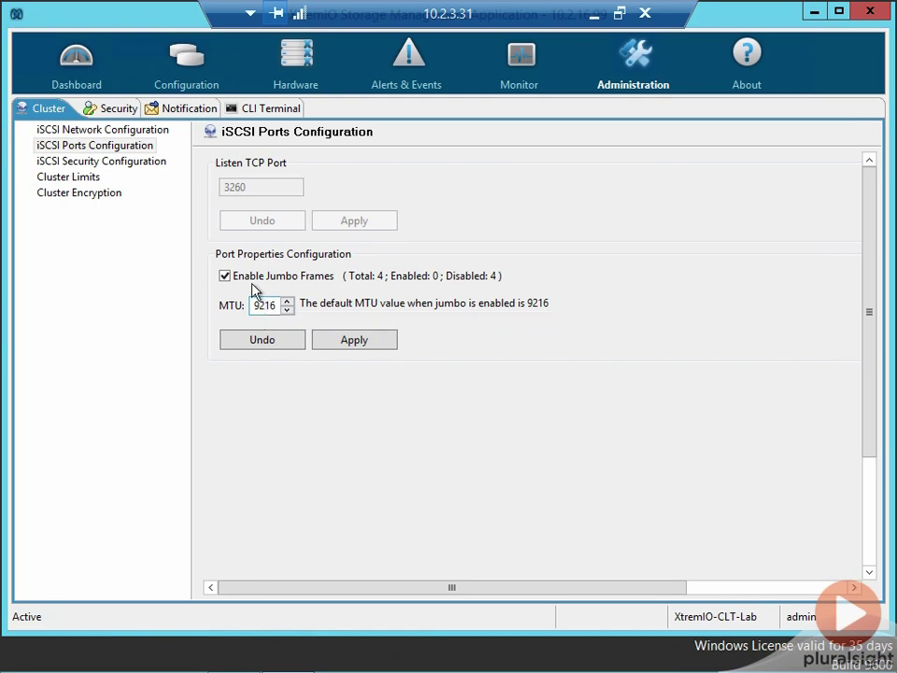
click(251, 283)
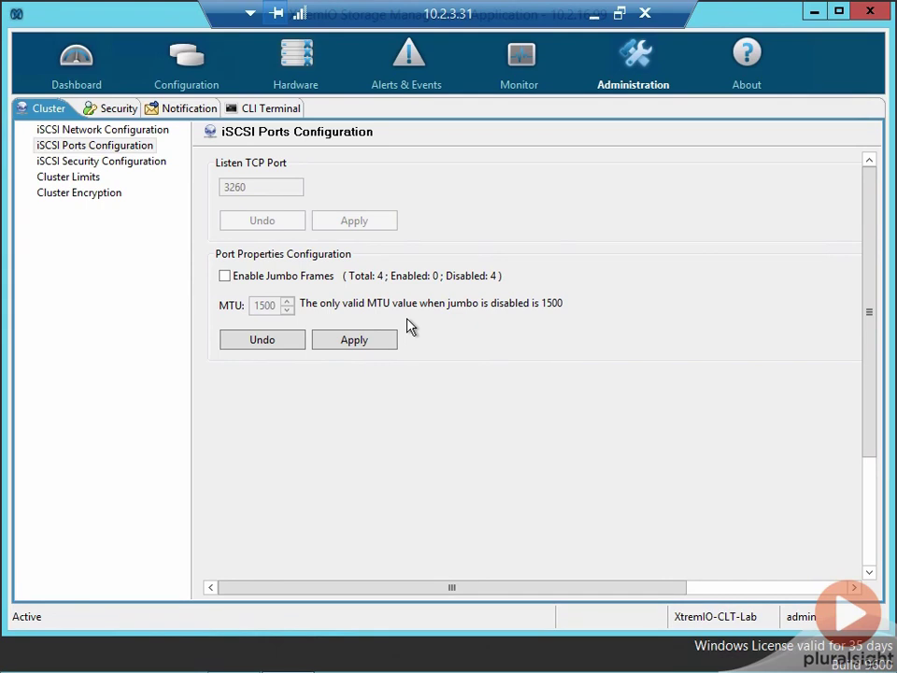
Examine the iSCSI network configuration and the form for adding an iSCSI portal, then close the form without adding one
click(102, 133)
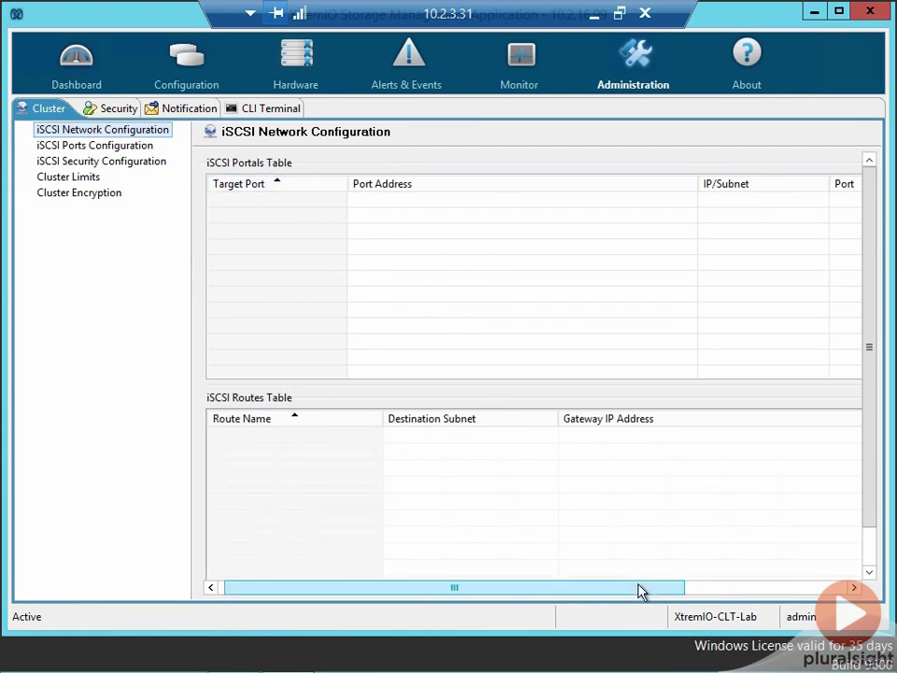
drag(642, 591, 879, 598)
click(829, 185)
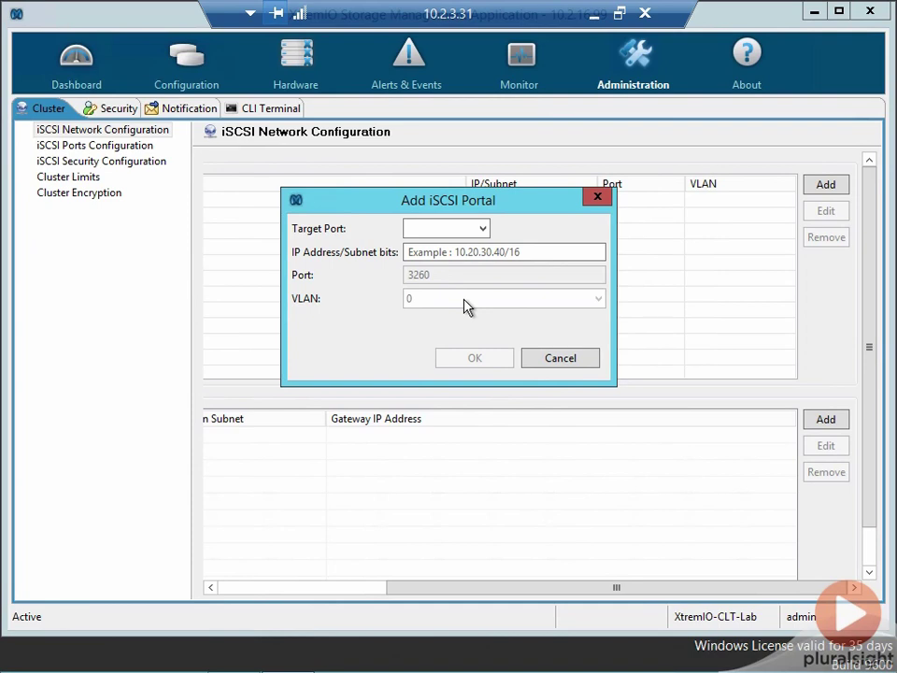
click(552, 365)
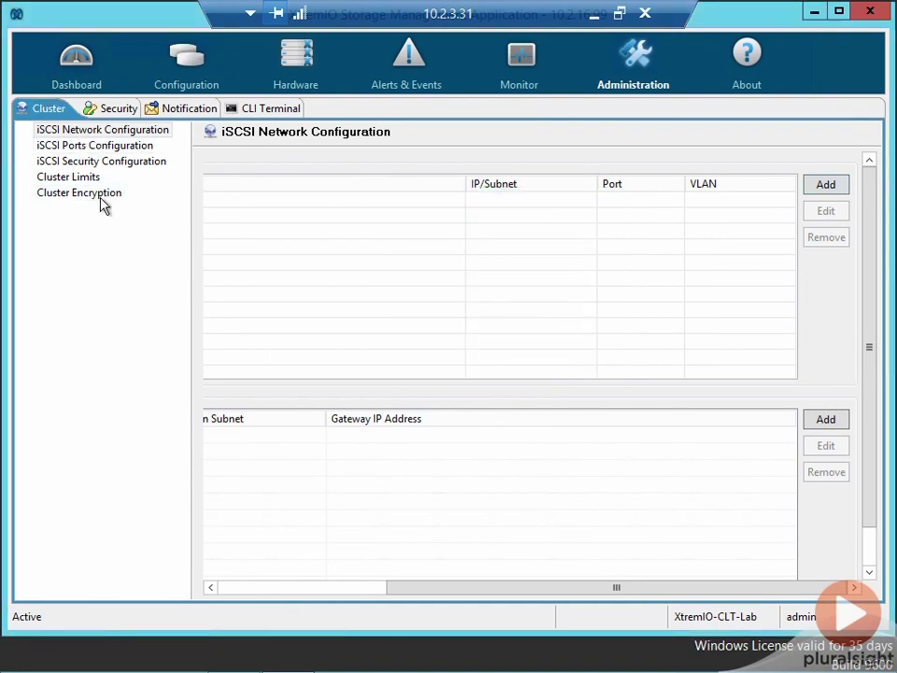
Create a snapshot of volume Charlotte-XtremIO-FC-05 with the default suffix in the Charlotte-XtremIO-FC-Snapshots folder
click(189, 60)
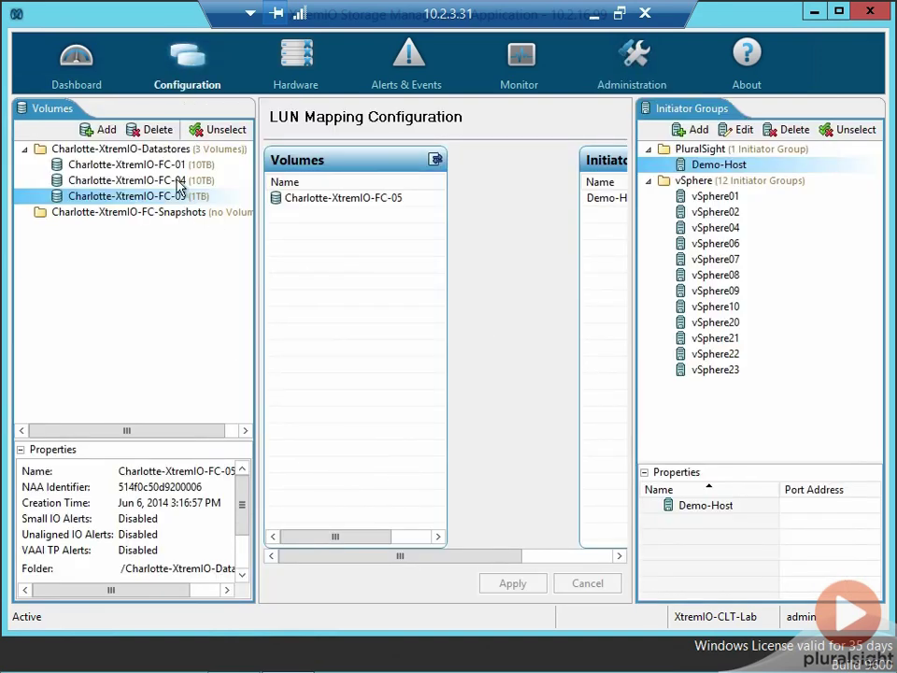
click(126, 292)
click(129, 198)
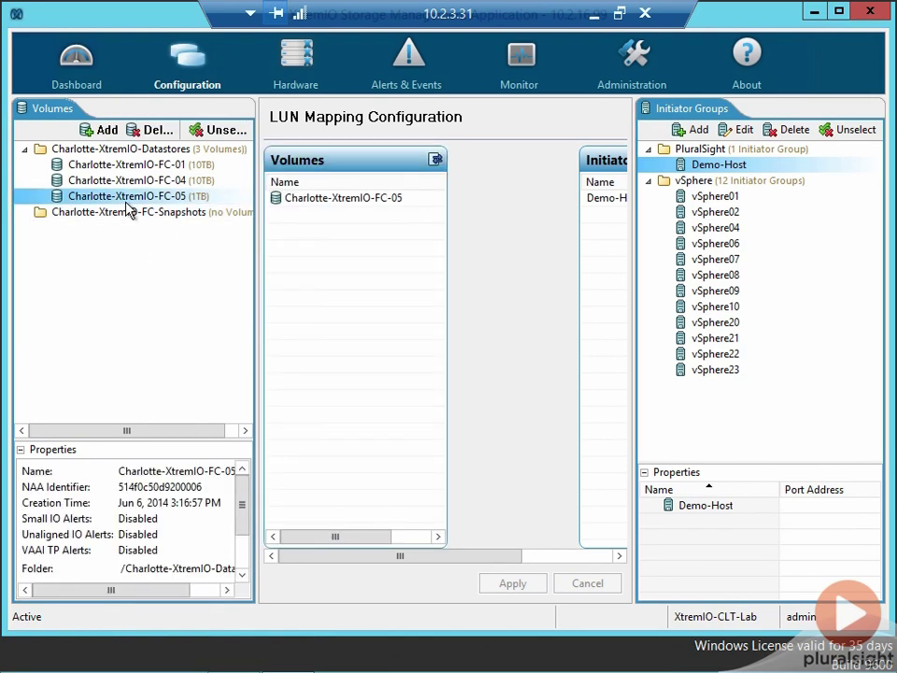
right_click(115, 203)
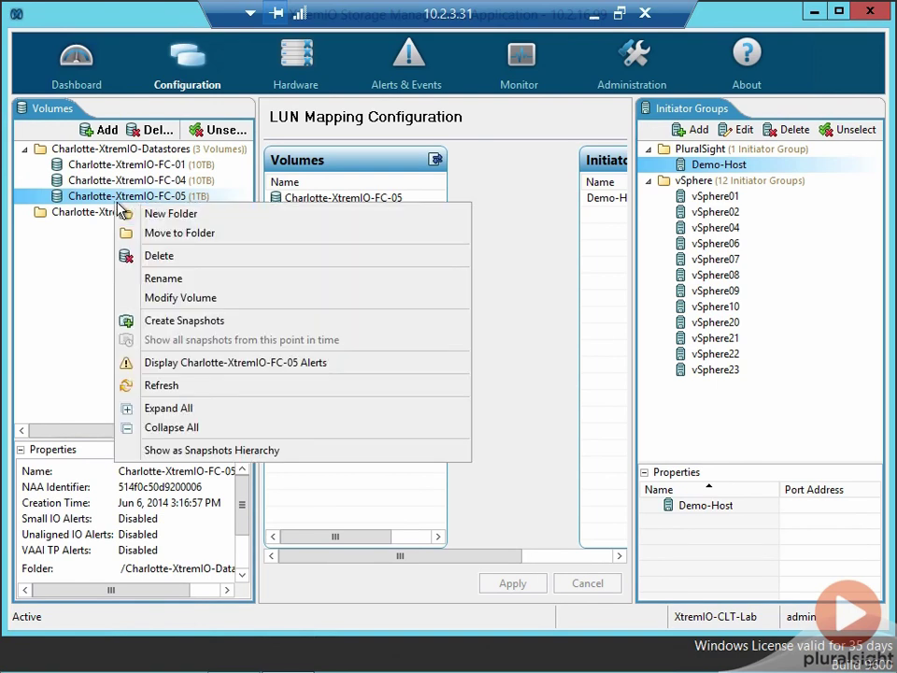
click(184, 321)
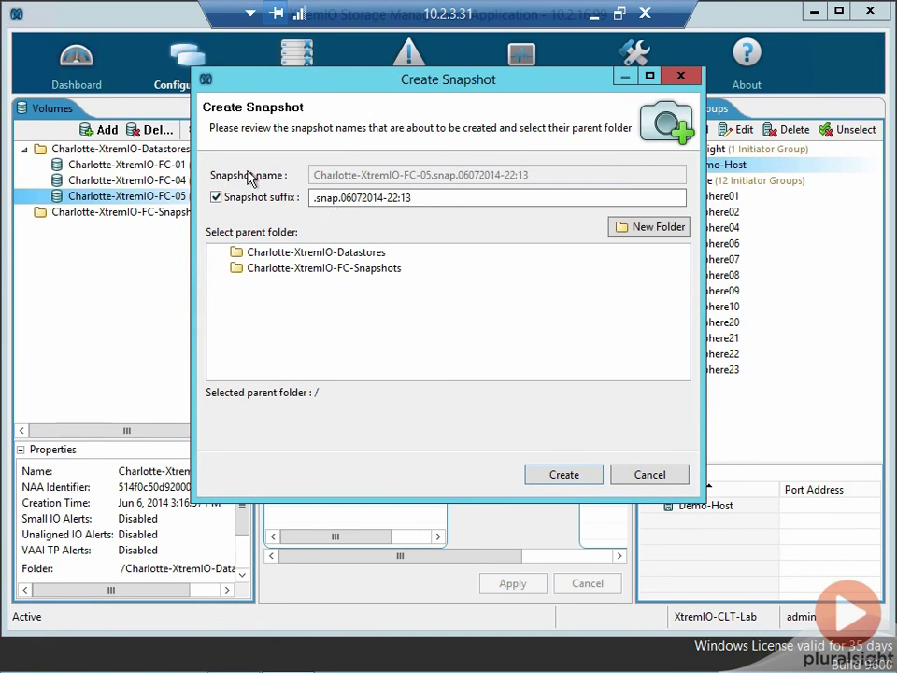
click(343, 198)
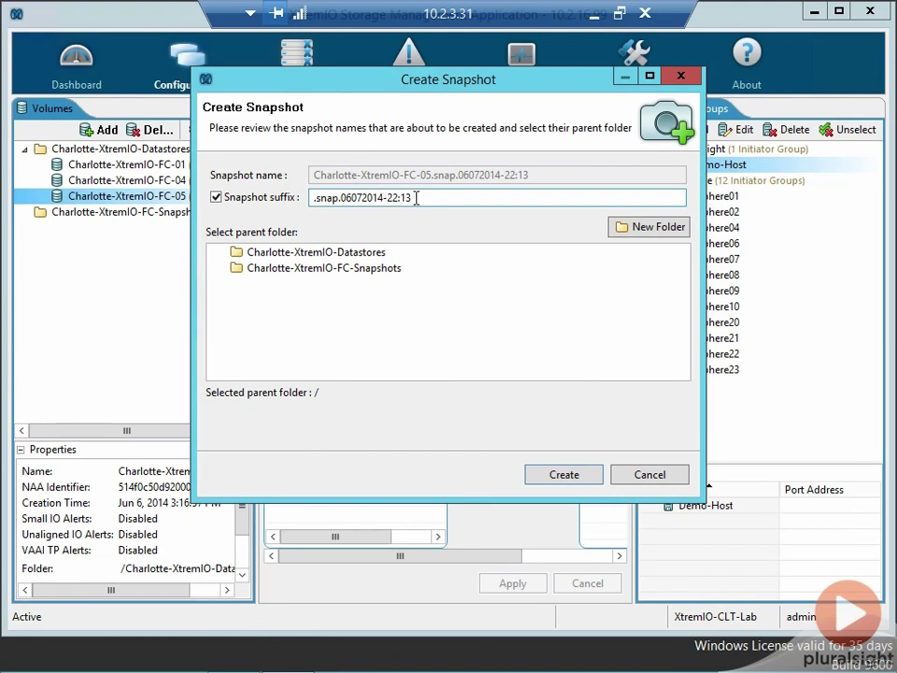
click(378, 280)
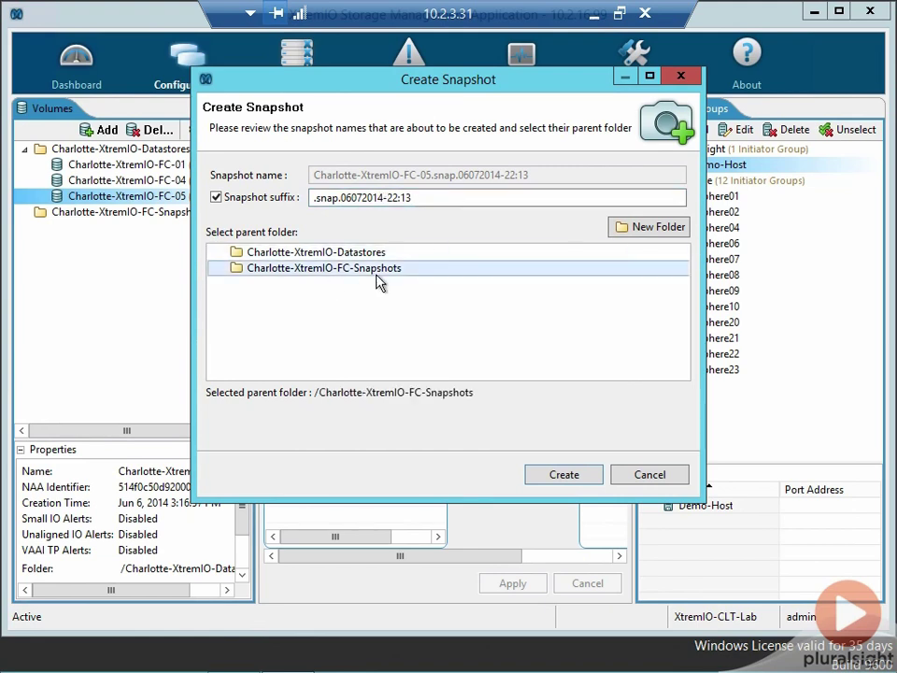
click(564, 475)
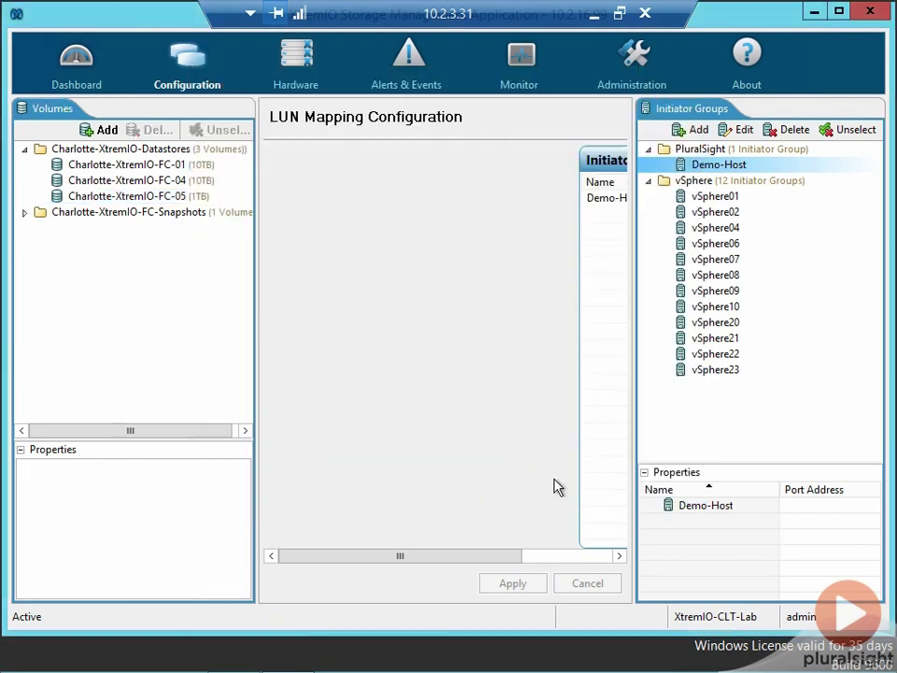
Expand the snapshots folder and create a second snapshot of Charlotte-XtremIO-FC-05 in Charlotte-XtremIO-FC-Snapshots
click(22, 213)
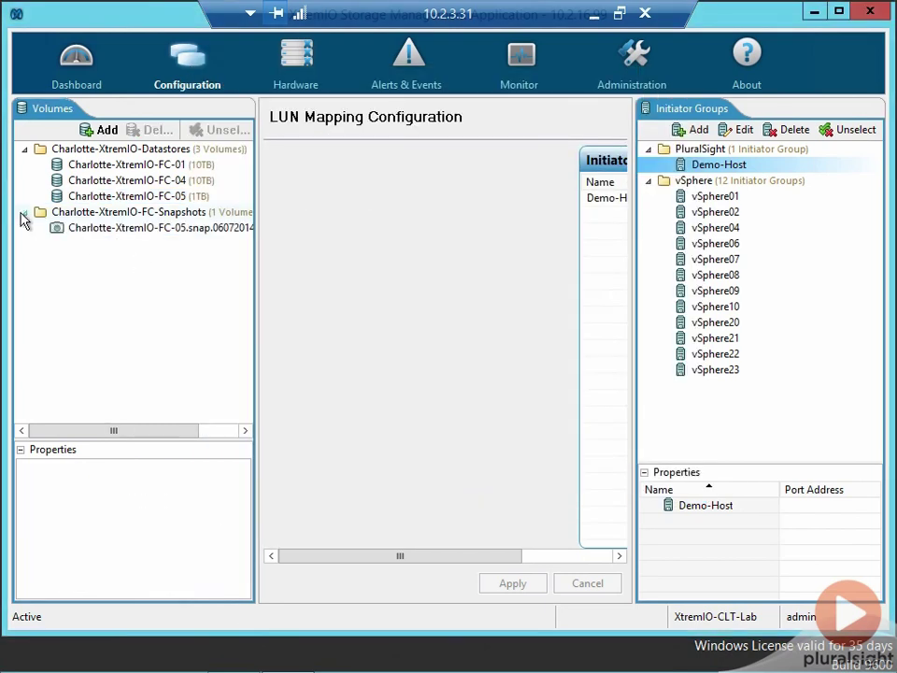
right_click(133, 199)
click(177, 318)
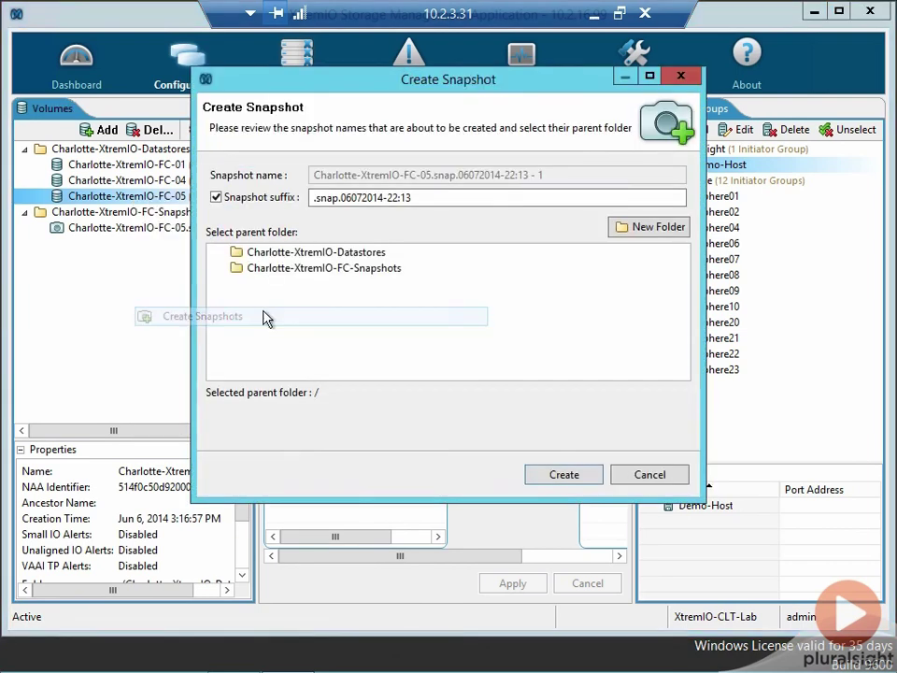
click(384, 269)
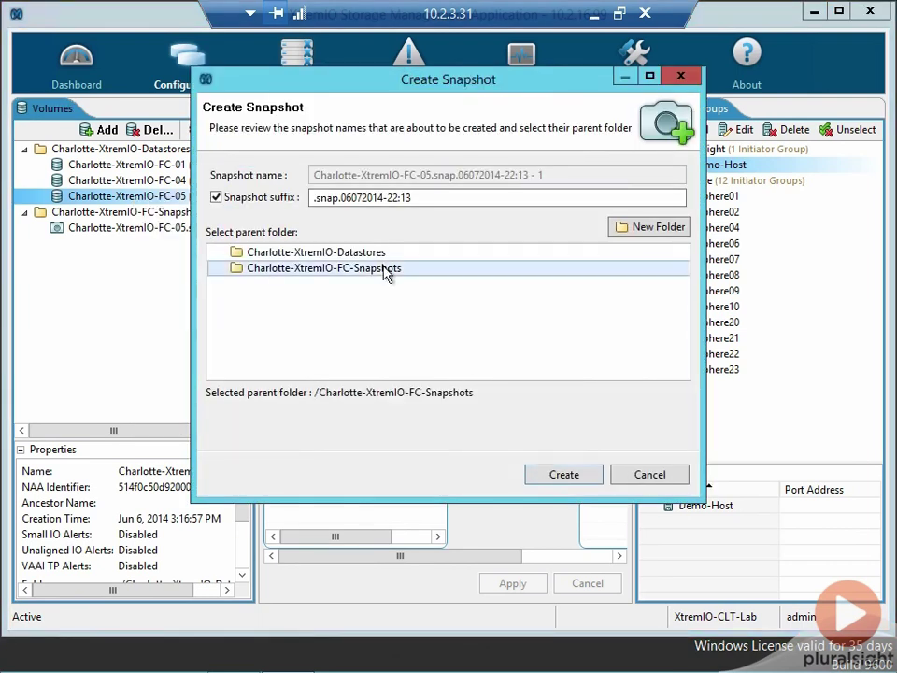
click(565, 476)
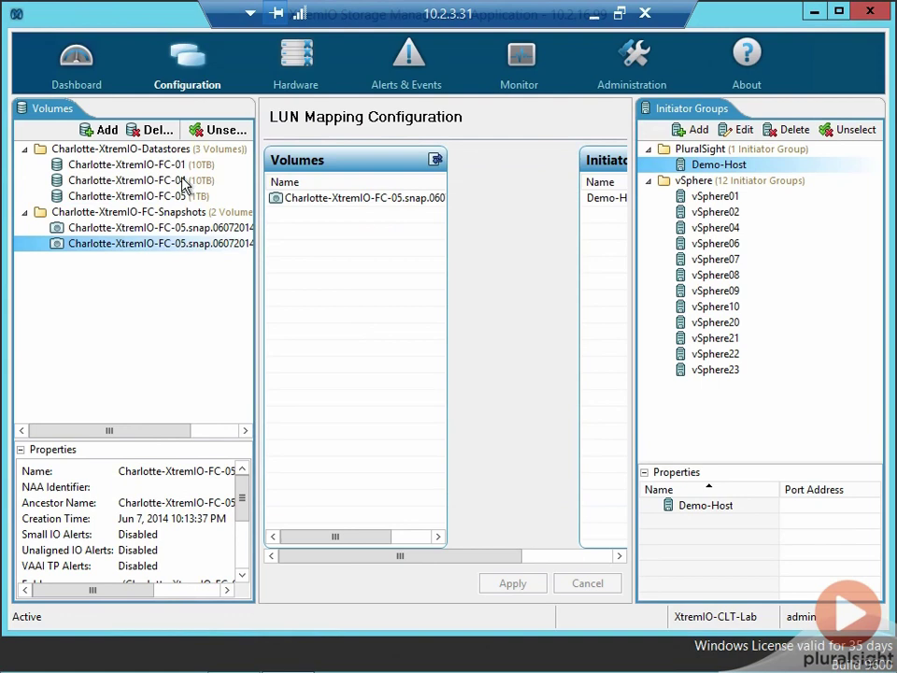
Create a snapshot of the second Charlotte-XtremIO-FC-05 snapshot in the Charlotte-XtremIO-FC-Snapshots folder
right_click(193, 246)
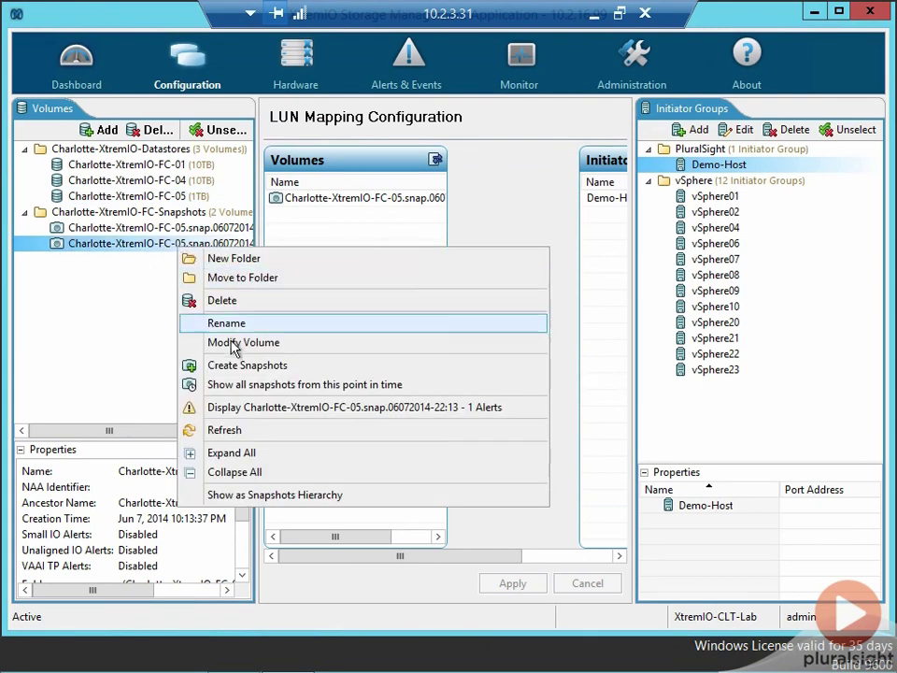
click(236, 367)
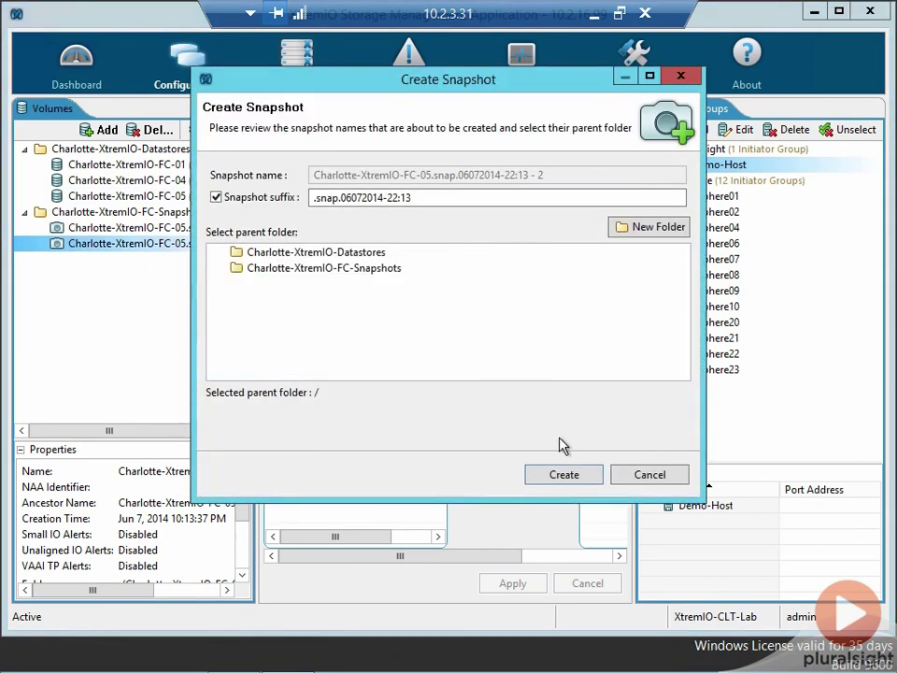
click(361, 272)
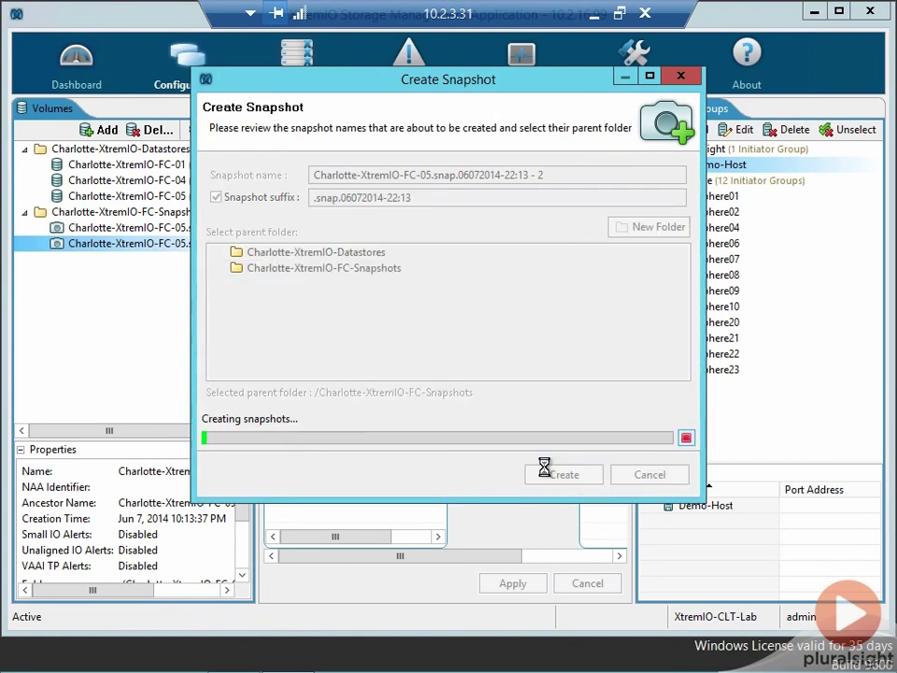
Complete the pending snapshot and create another one of Charlotte-XtremIO-FC-05.snap.06072014-22:13 - 1 in the Charlotte-XtremIO-FC-Snapshots folder
click(574, 478)
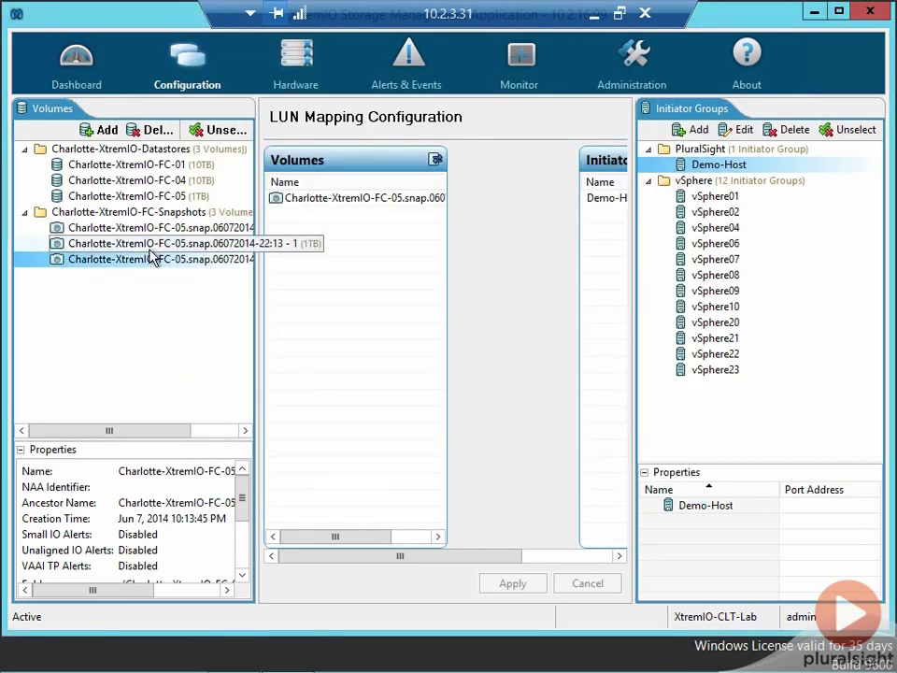
right_click(149, 250)
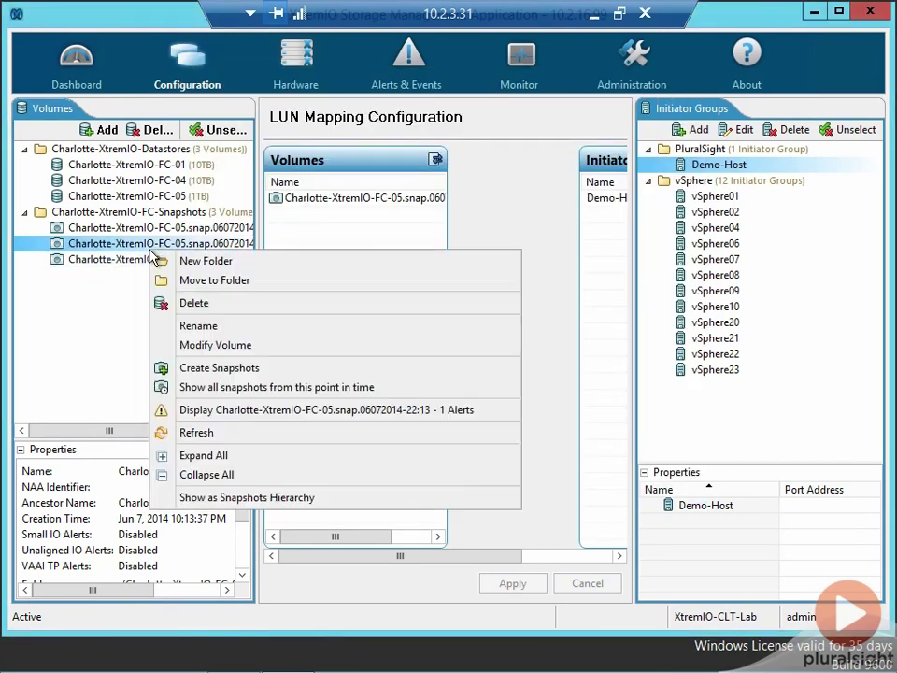
click(208, 368)
click(352, 267)
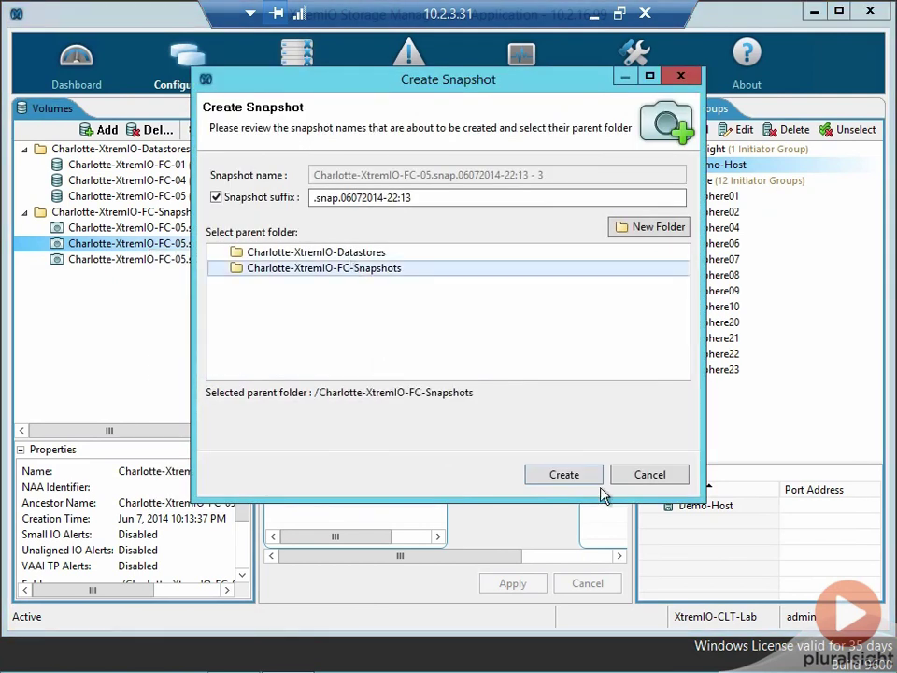
click(564, 475)
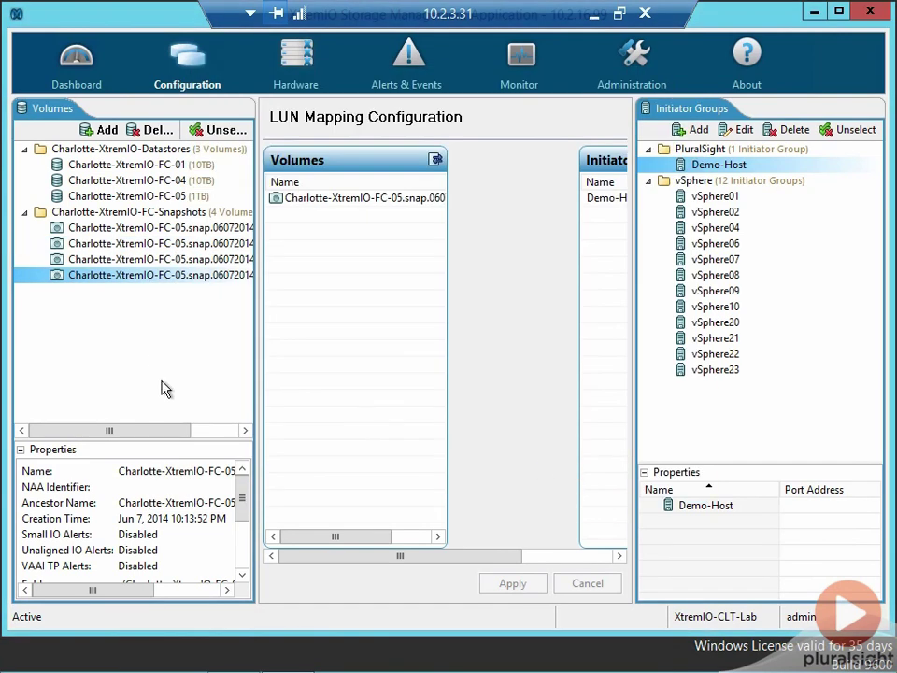
Switch the volume list to the snapshots hierarchy display, starting from volume Charlotte-XtremIO-FC-05
click(160, 198)
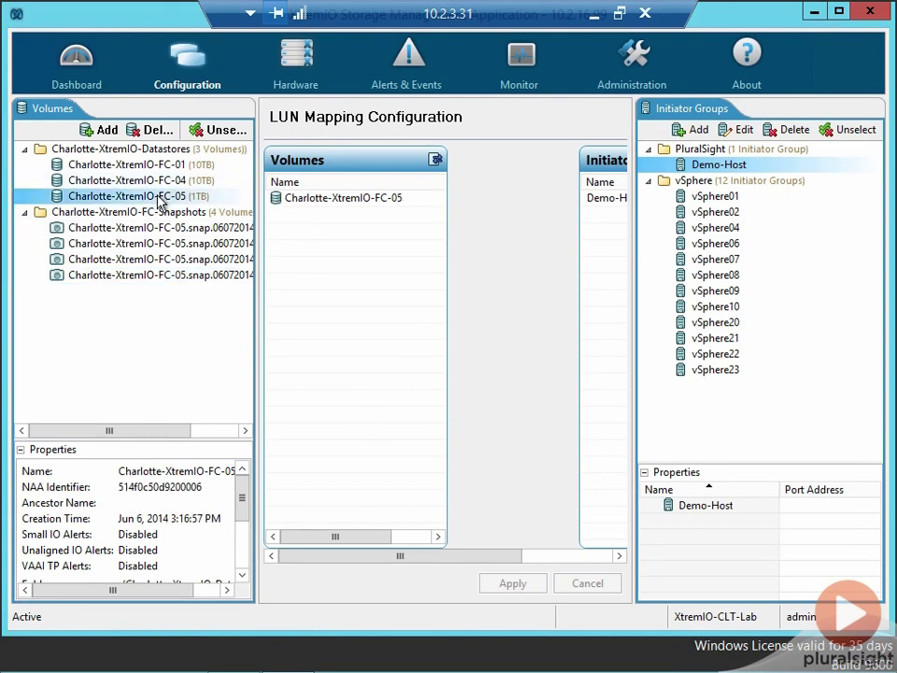
right_click(160, 200)
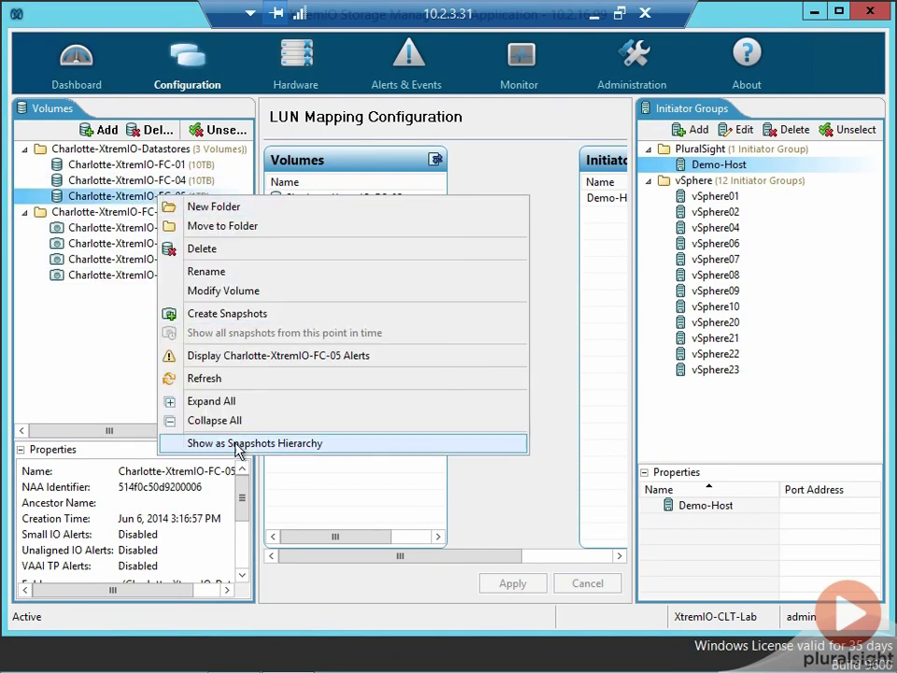
click(278, 452)
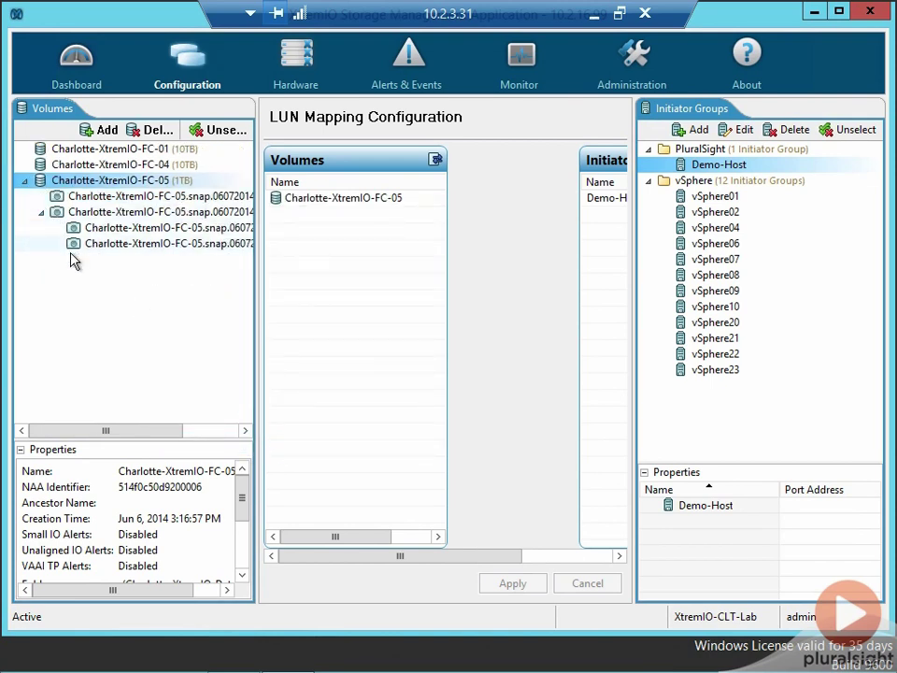
List all snapshots from the same point in time as the parent snapshot of Charlotte-XtremIO-FC-05, then close the list
right_click(137, 221)
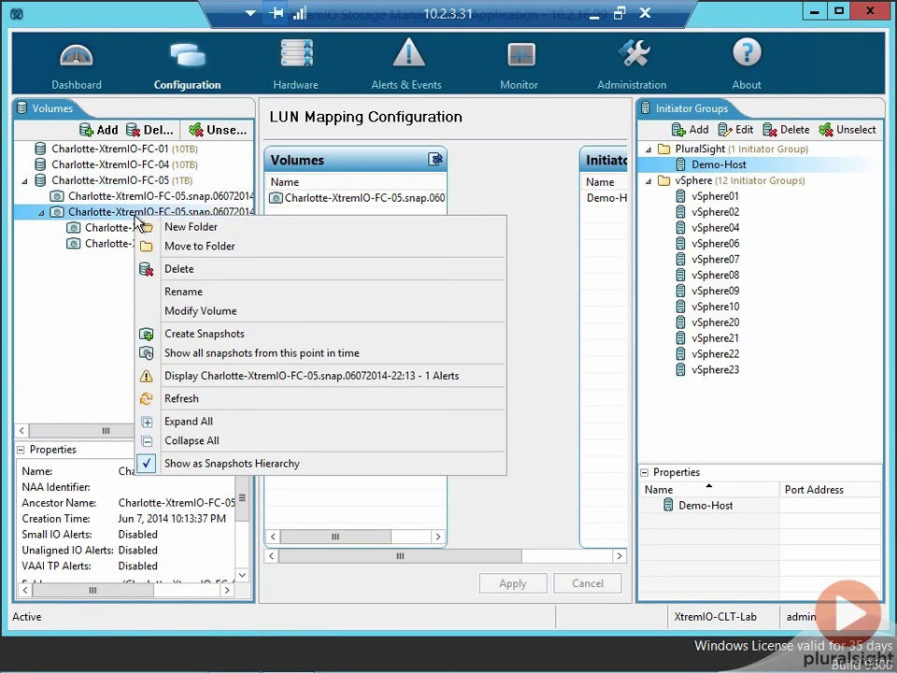
click(315, 356)
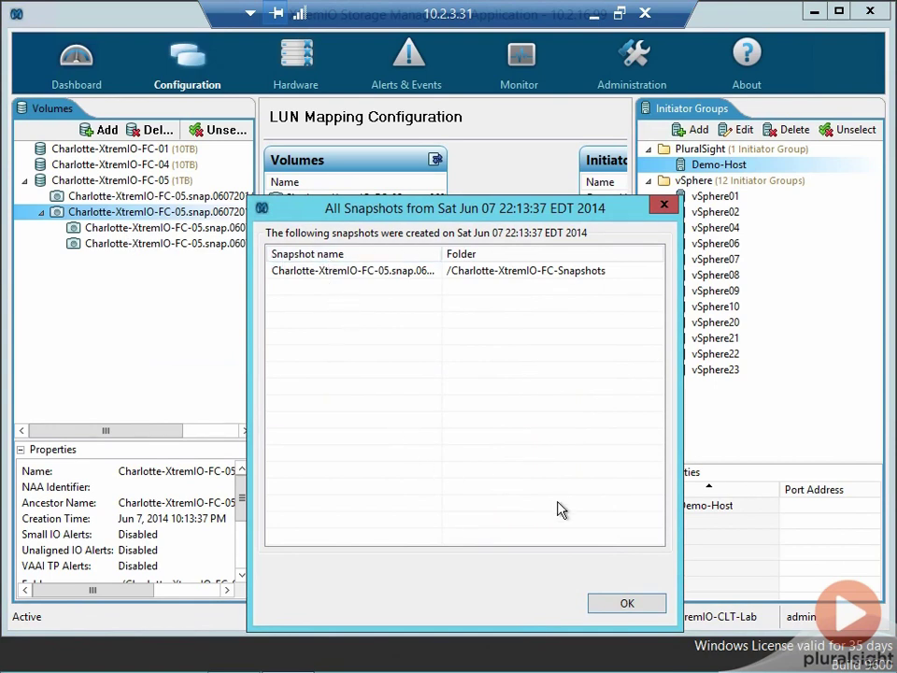
click(603, 603)
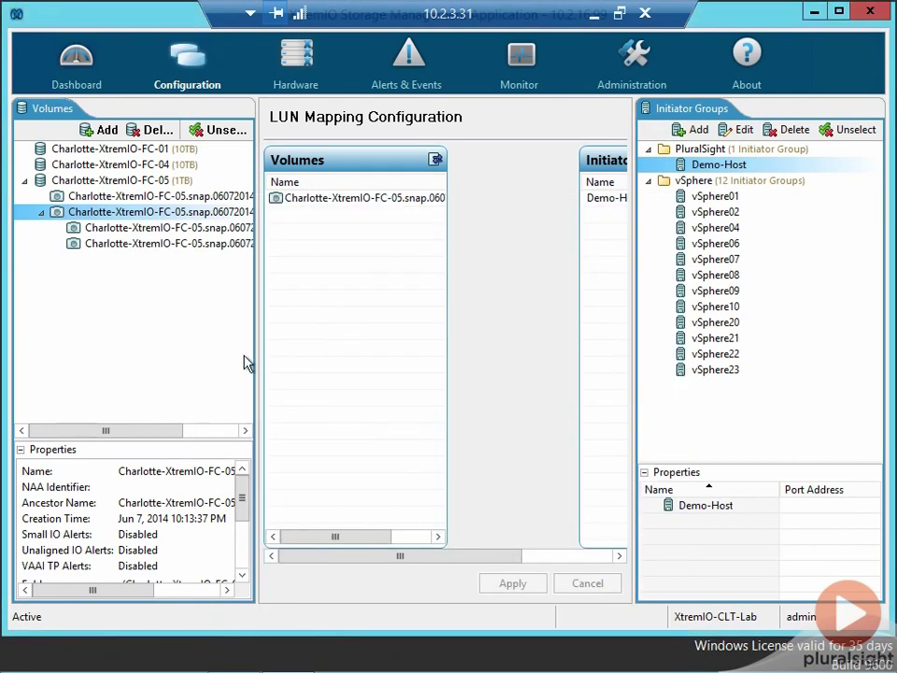
Compare the two child snapshots under the second Charlotte-XtremIO-FC-05 snapshot in the LUN mapping configuration
click(139, 244)
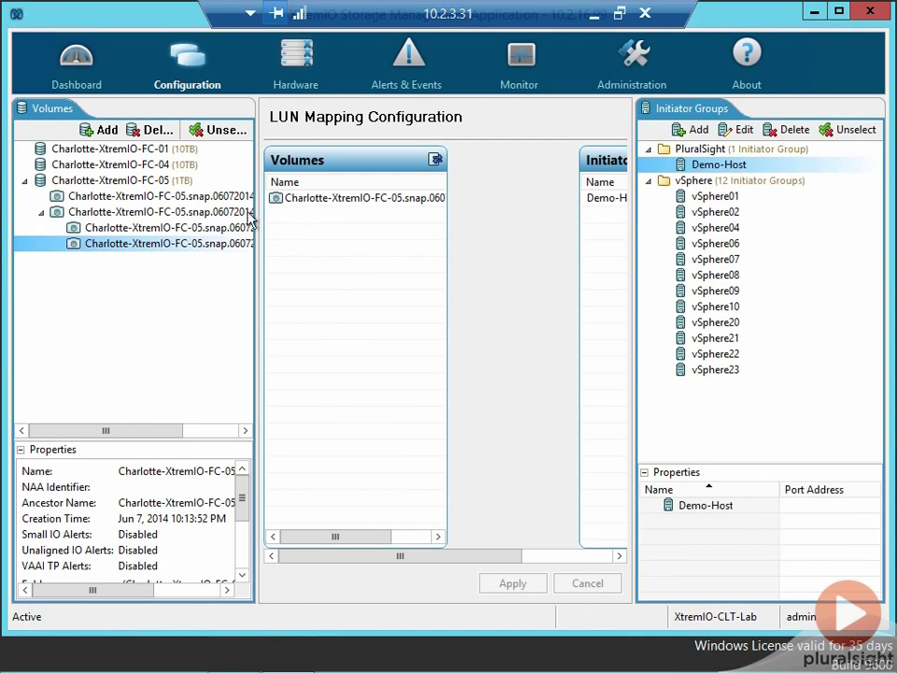
click(176, 227)
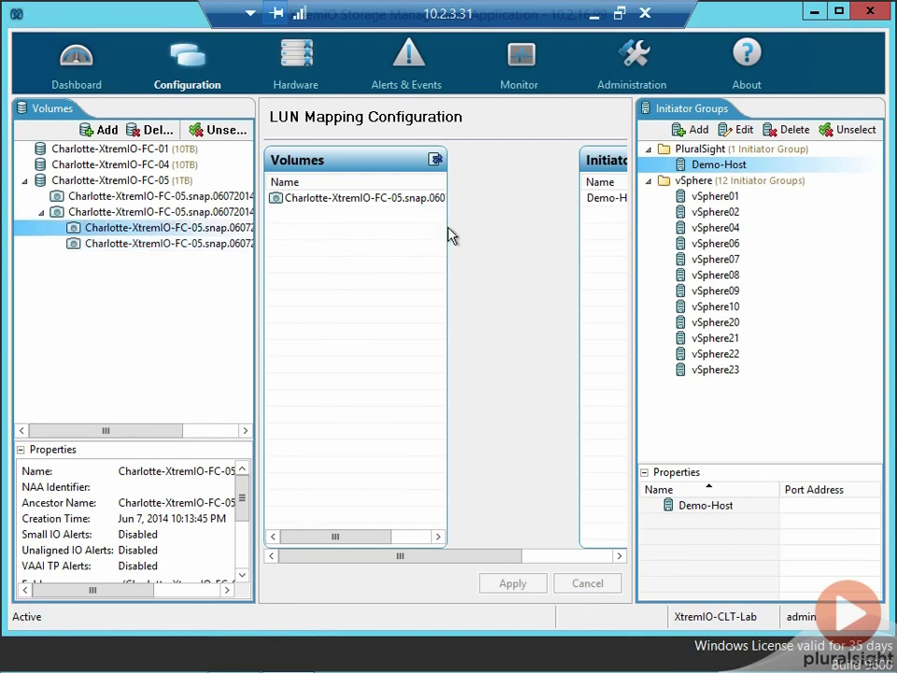
click(404, 541)
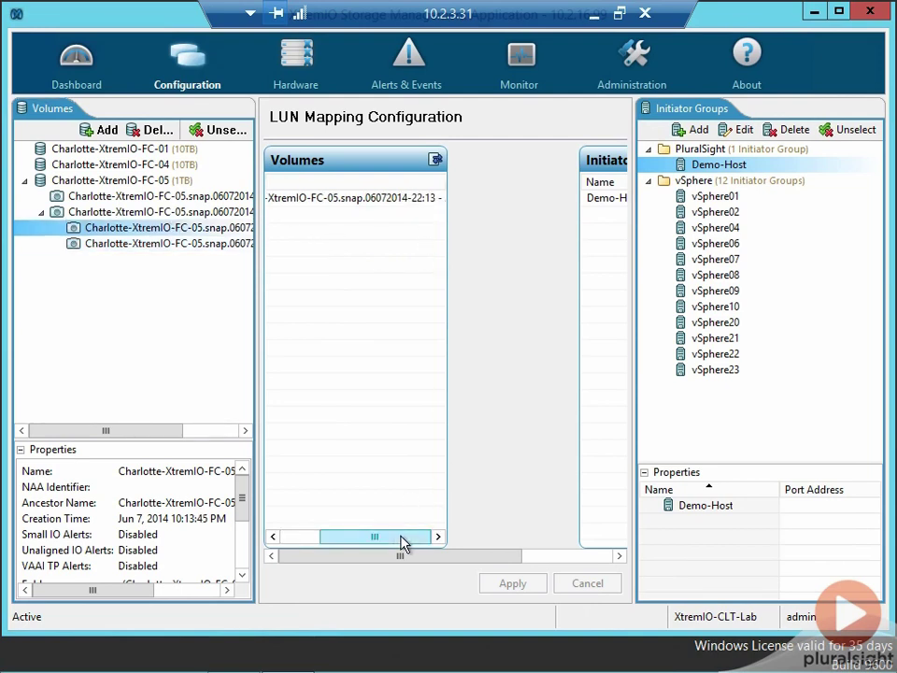
click(146, 245)
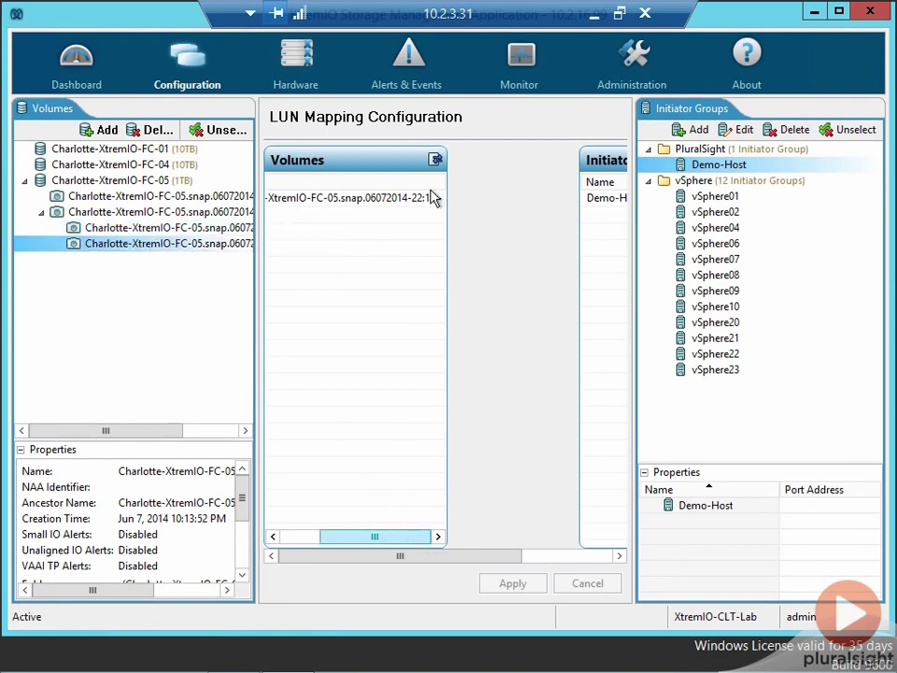
click(194, 230)
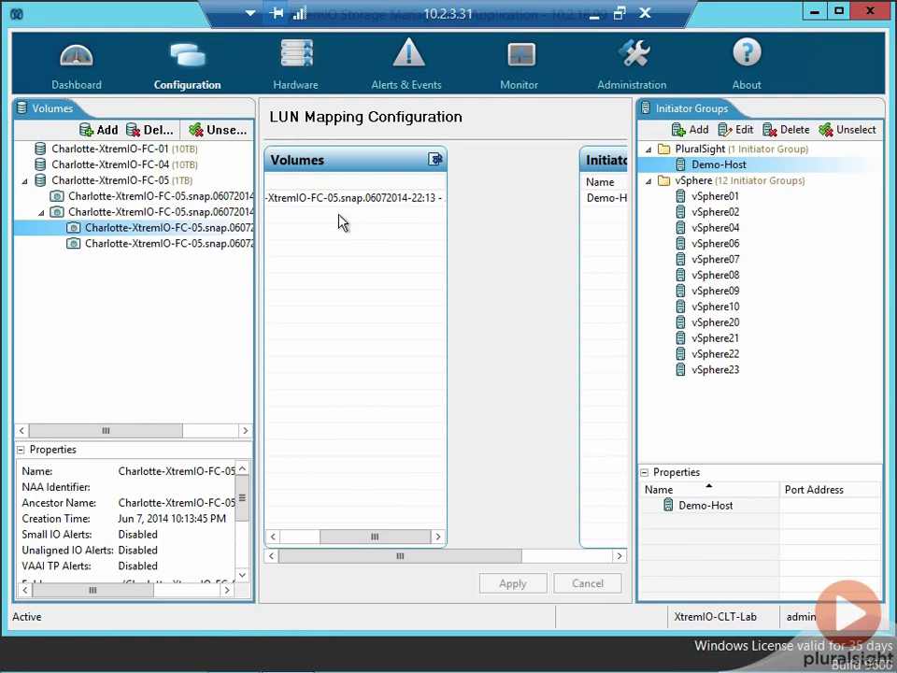
Map the last child snapshot to the Demo-Host initiator group, then cancel the mapping without applying it
drag(215, 246, 391, 209)
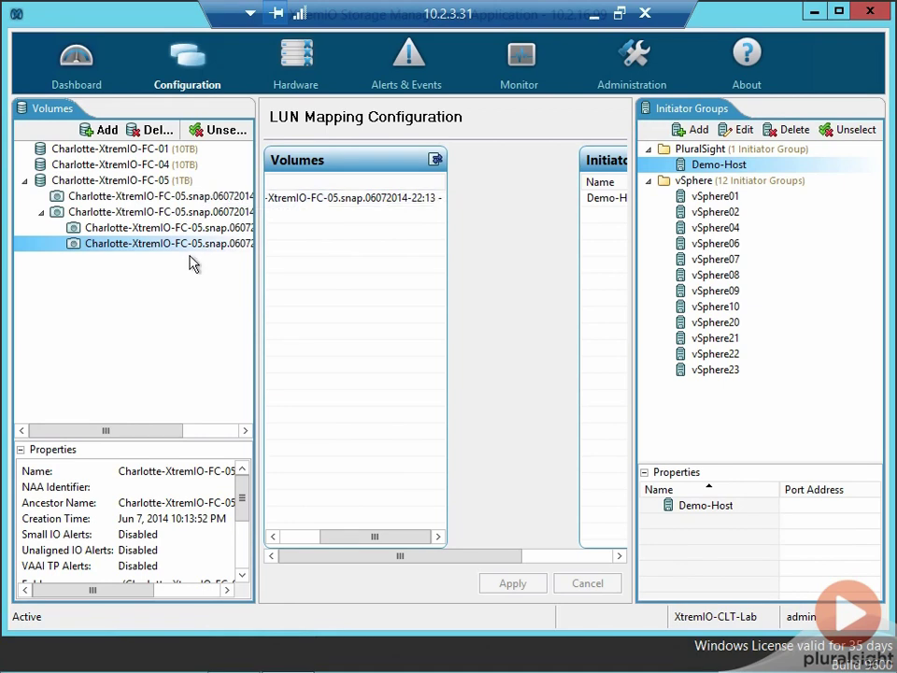
click(314, 202)
click(605, 202)
click(539, 125)
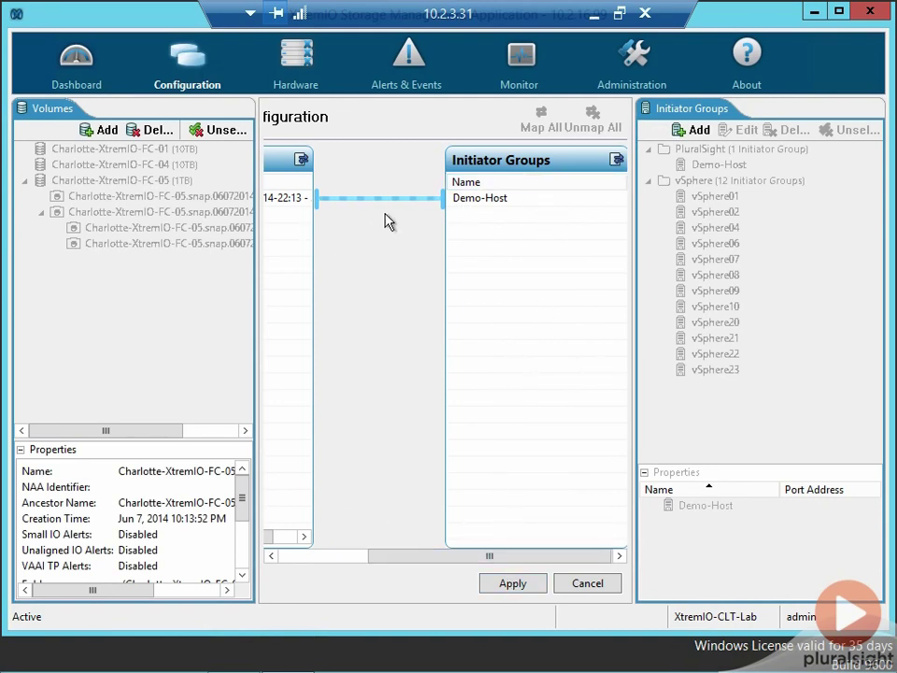
click(593, 589)
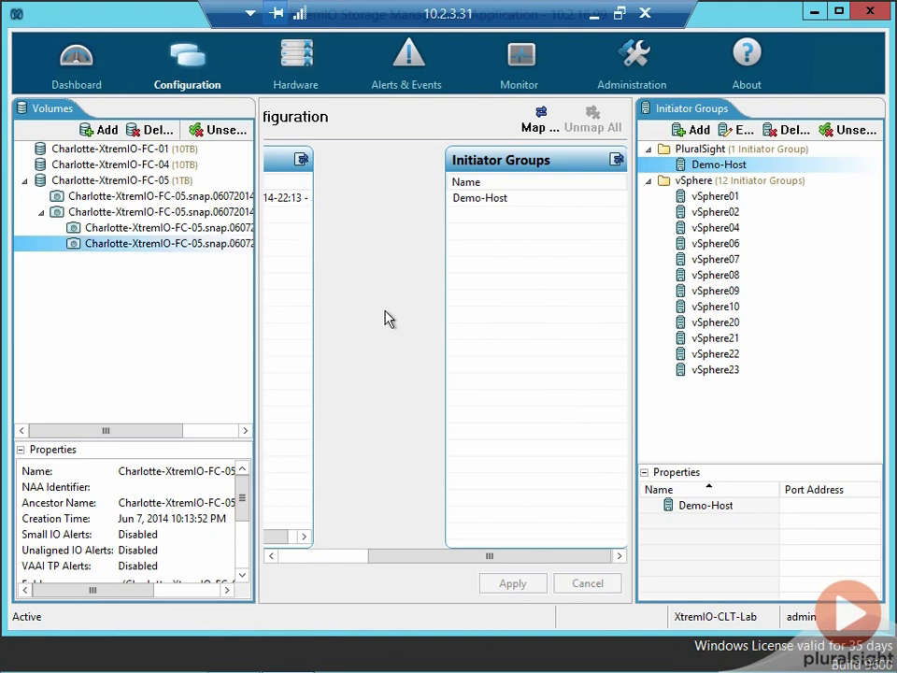
right_click(126, 183)
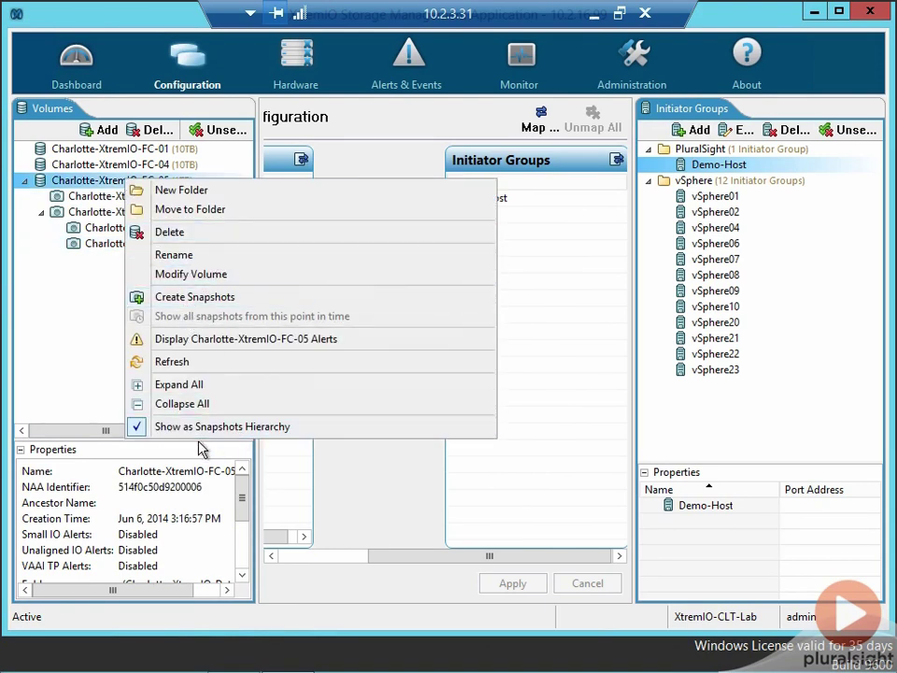
click(84, 385)
click(84, 385)
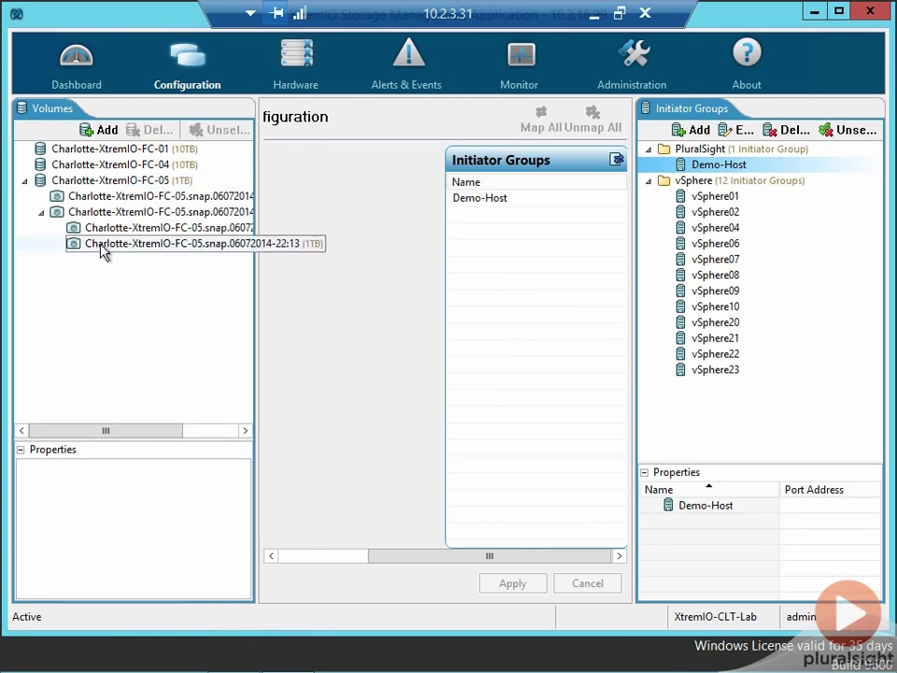
Delete the parent snapshot Charlotte-XtremIO-FC-05.snap.06072014-22:13 - 1 from the hierarchy
click(126, 213)
right_click(128, 217)
click(172, 274)
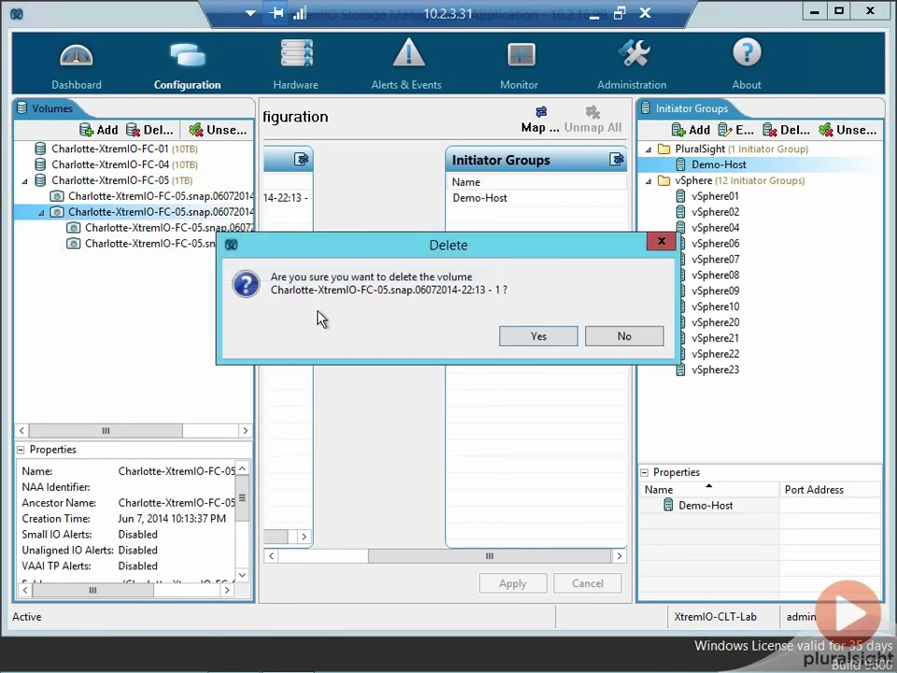
click(534, 335)
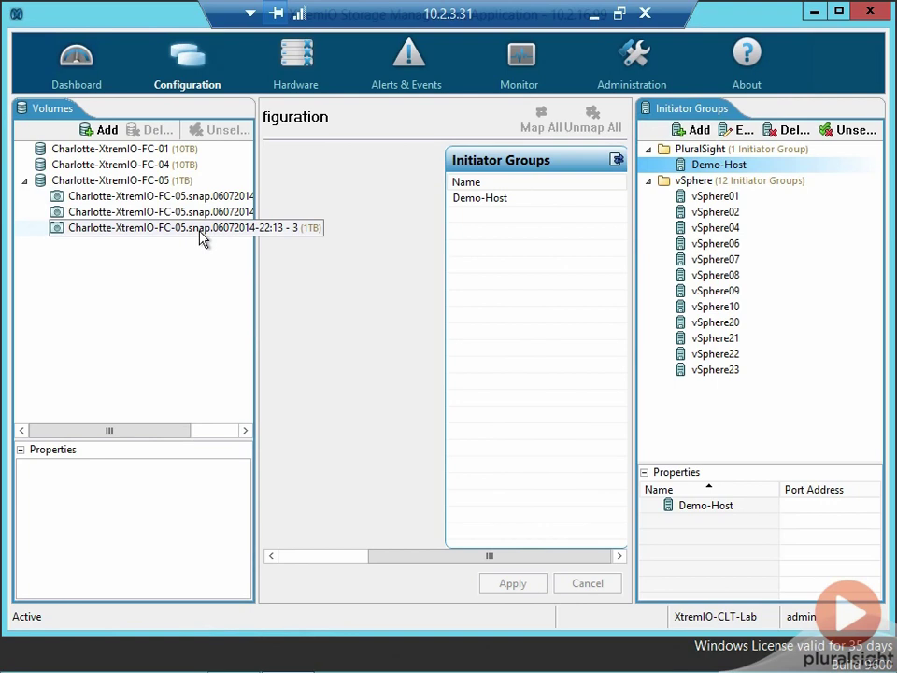
Delete the three remaining snapshots of Charlotte-XtremIO-FC-05 together
click(196, 199)
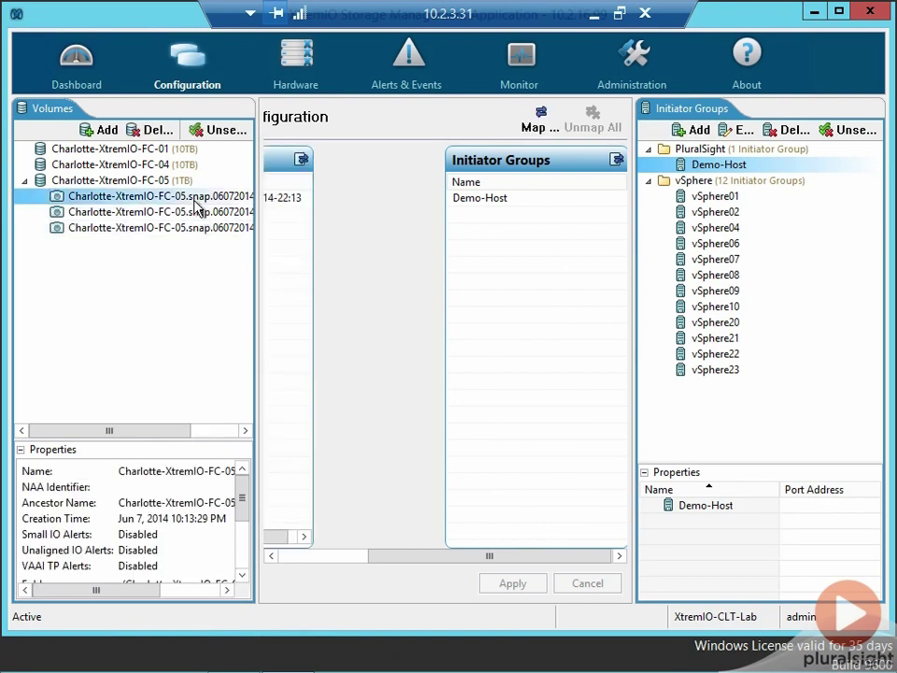
shift+click(181, 227)
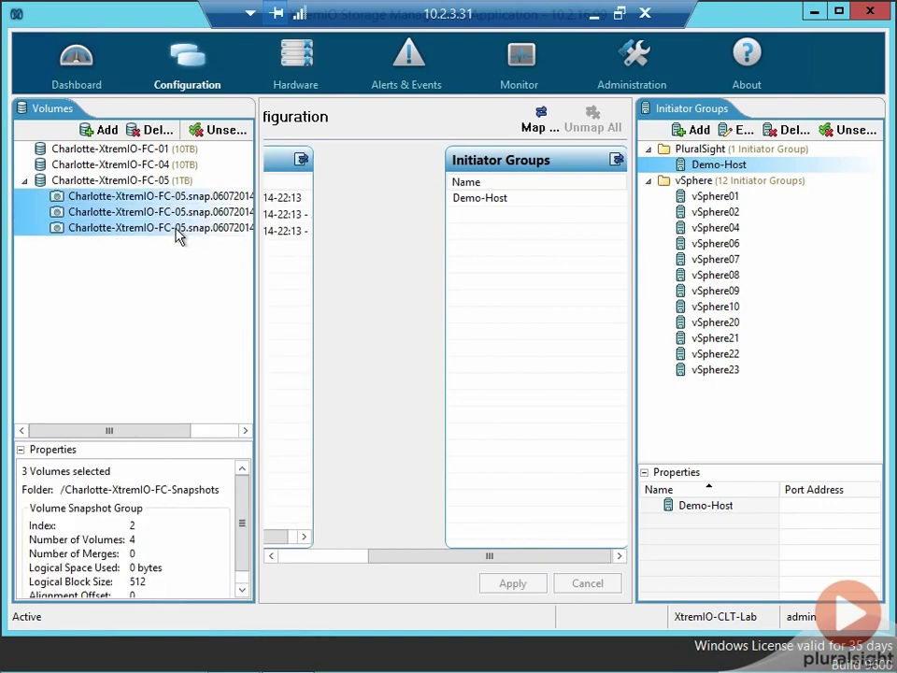
right_click(178, 234)
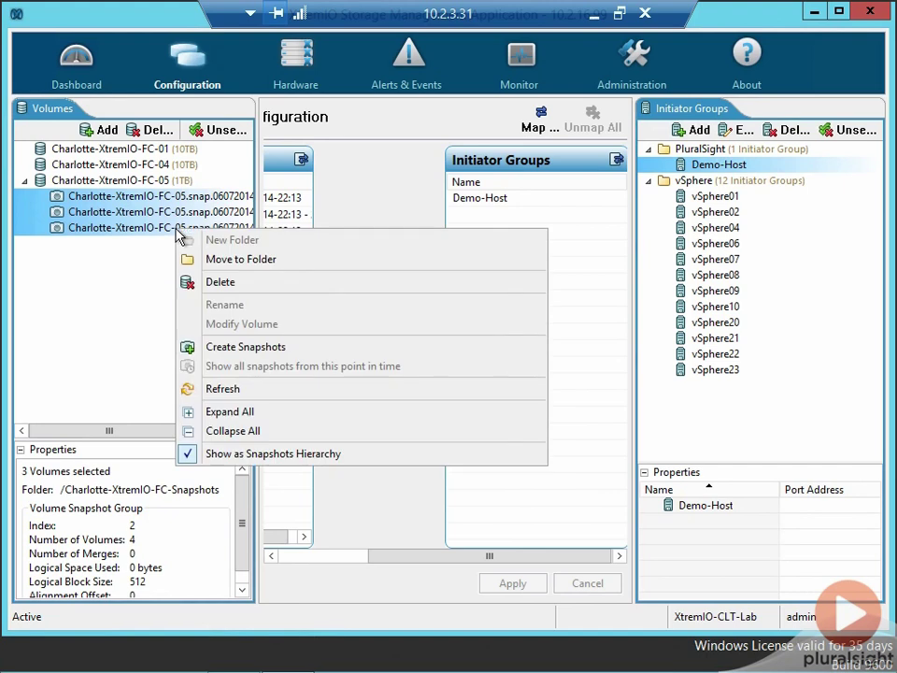
click(222, 282)
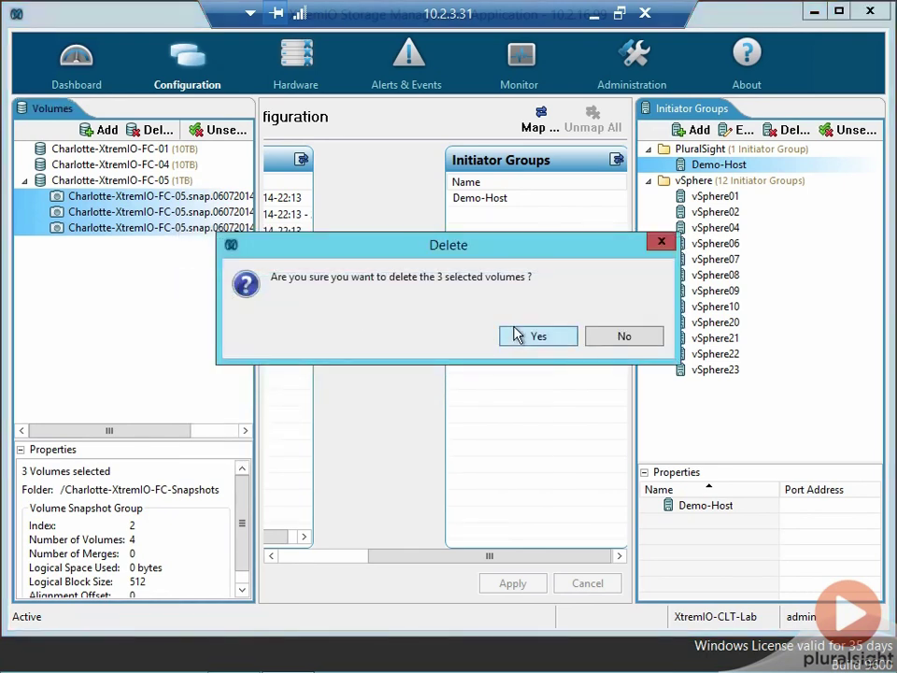
click(517, 337)
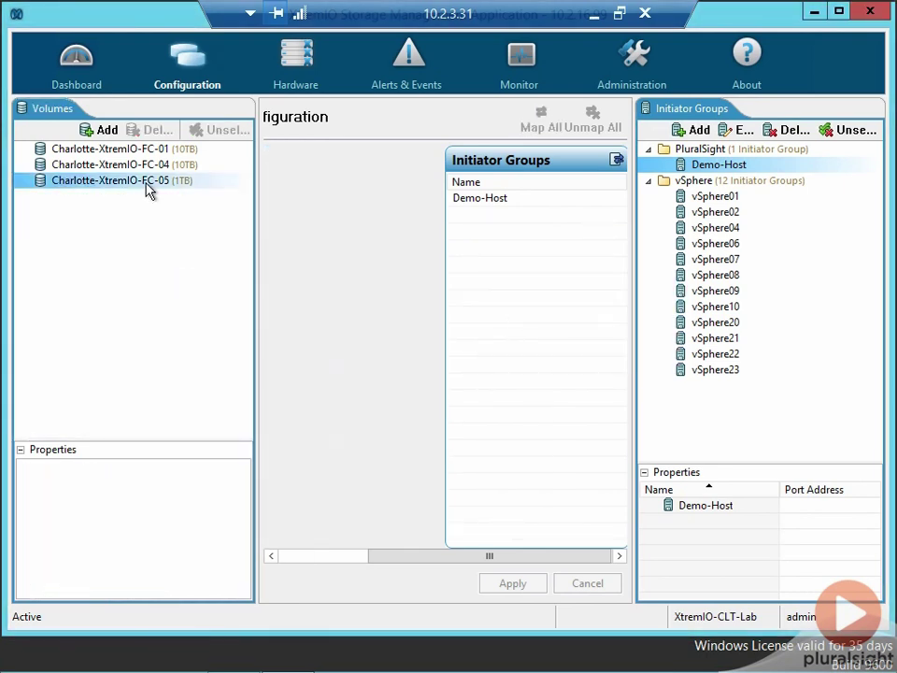
Turn off the snapshots hierarchy display so the volumes are listed by folder
click(148, 182)
right_click(148, 187)
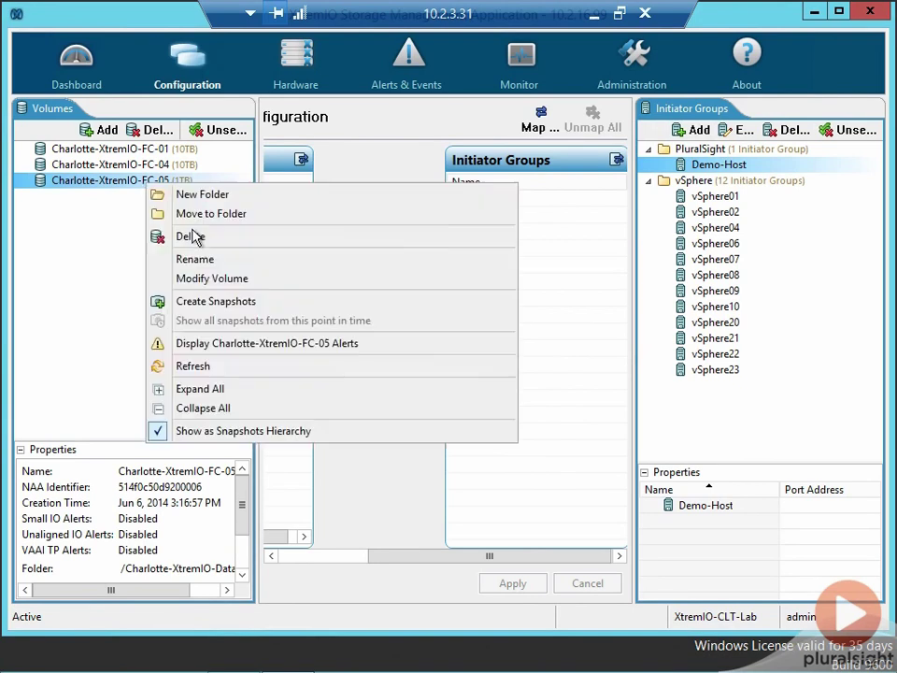
click(220, 431)
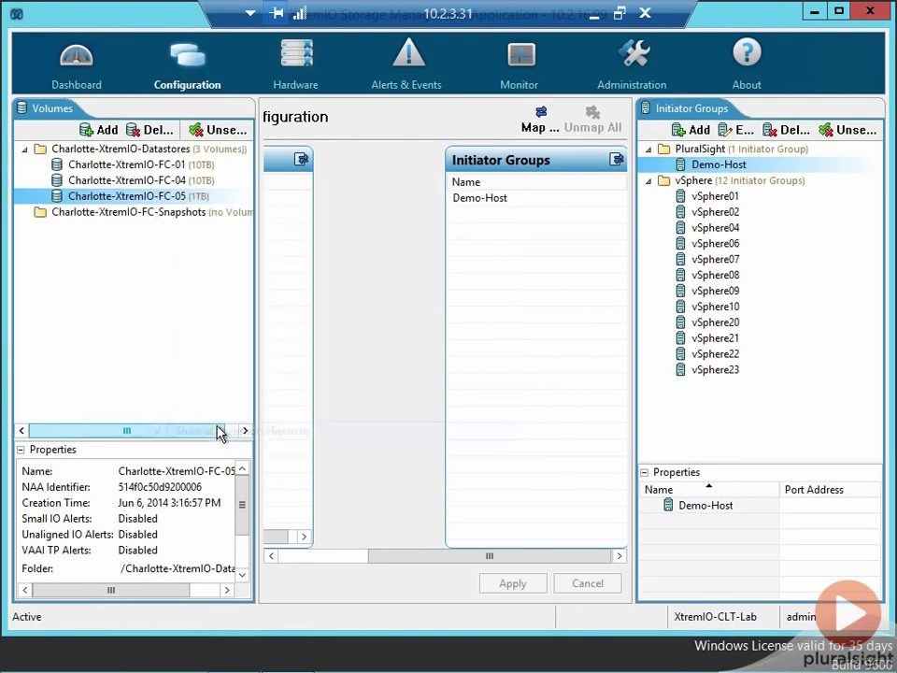
Enter 2TB as the new size of volume Charlotte-XtremIO-FC-05, then cancel the modification
right_click(94, 201)
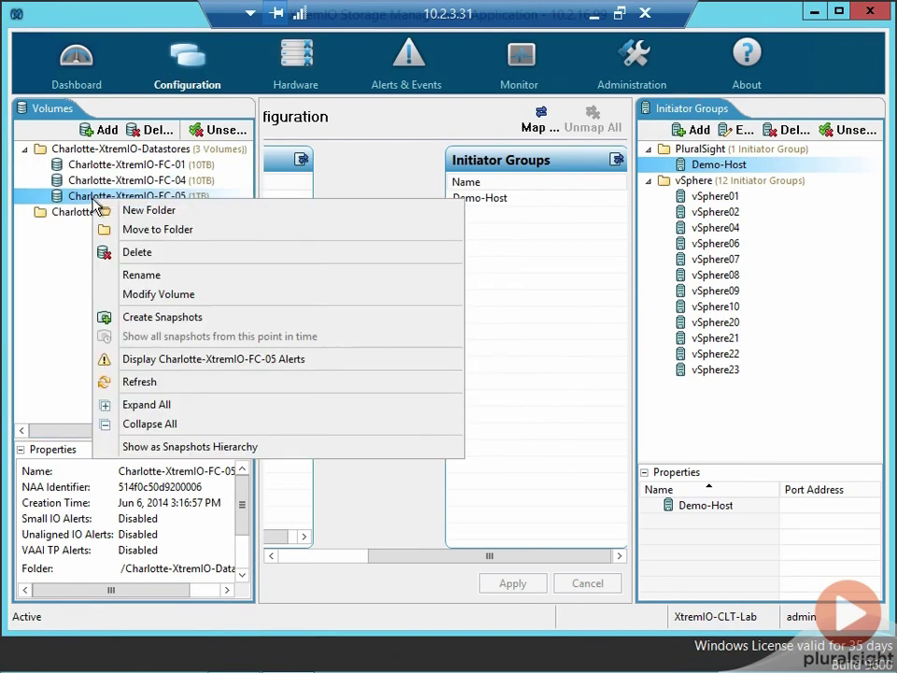
click(184, 297)
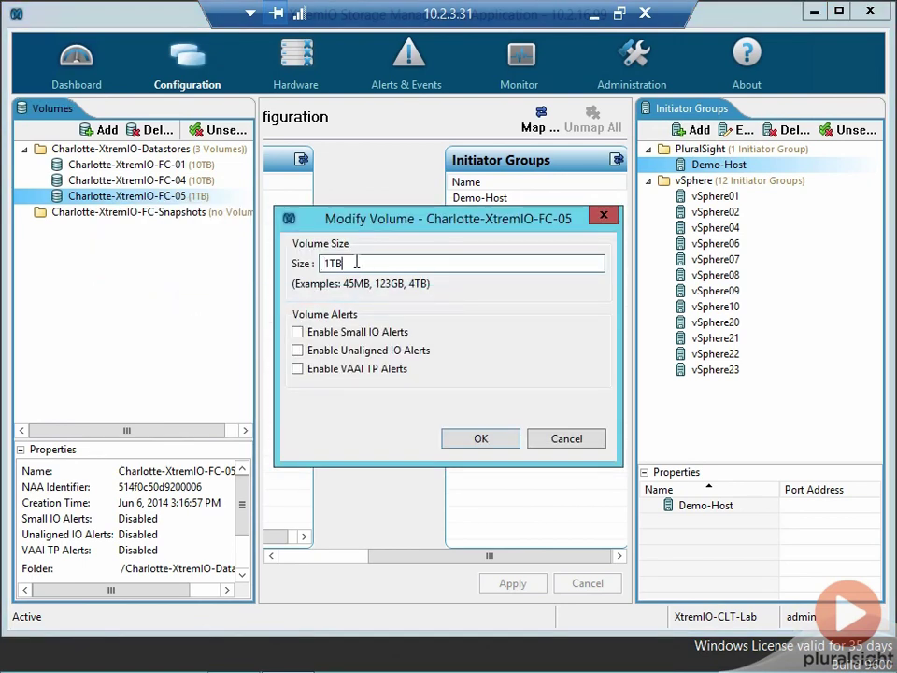
key(BackSpace)
text(2)
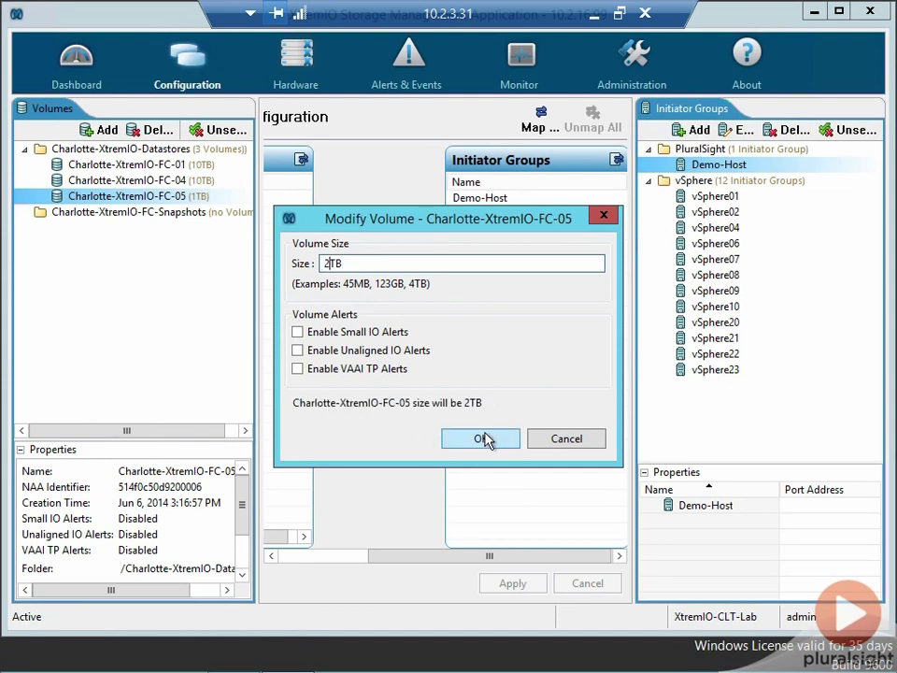
click(559, 441)
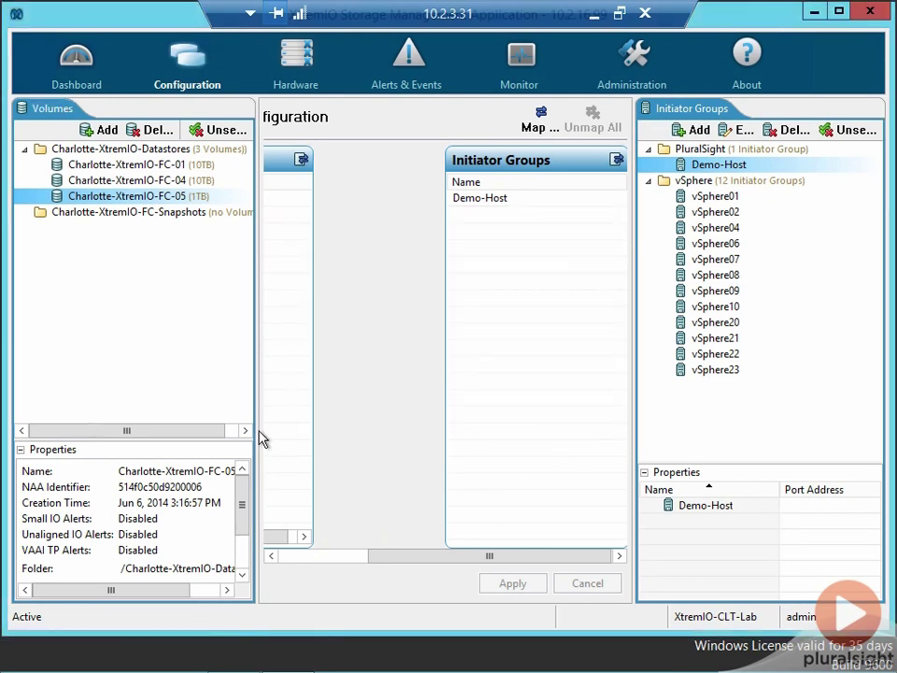